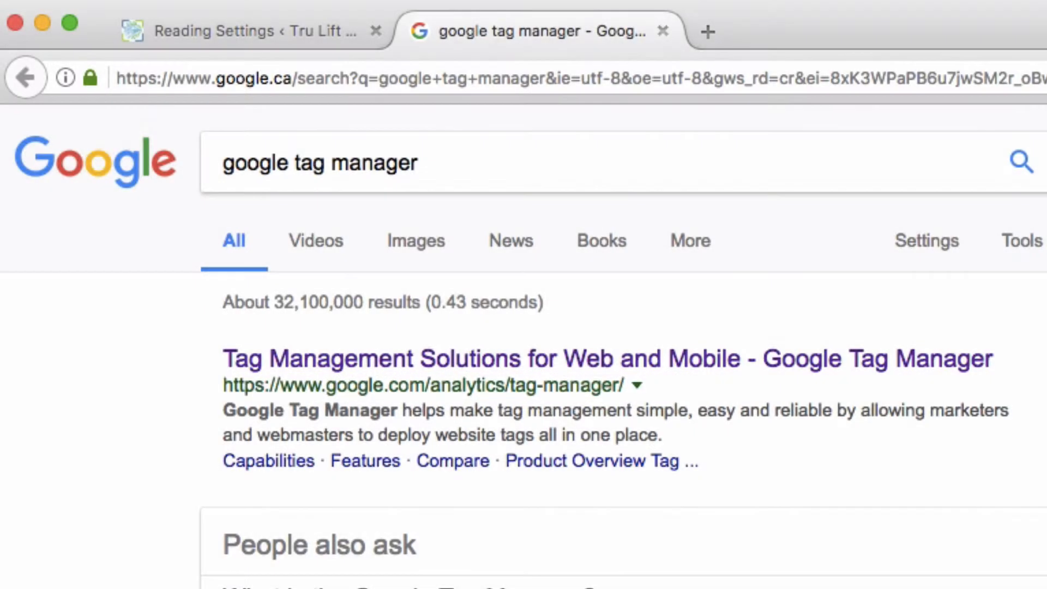
Step: Open the Google Tag Manager site from the search results, start the free sign-up, and sign in to the business Google account with its password
click(428, 358)
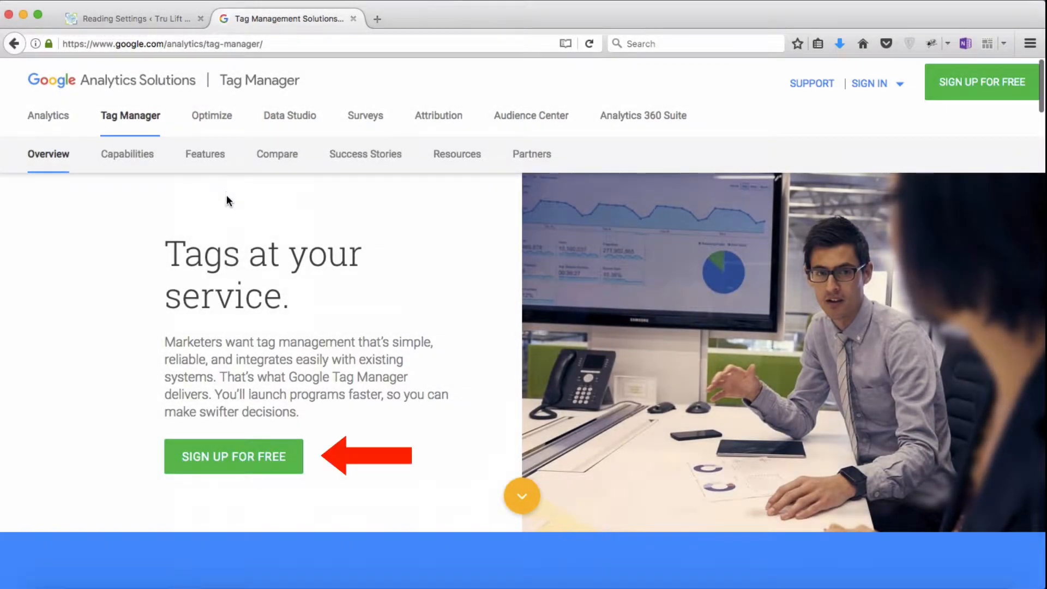
click(260, 458)
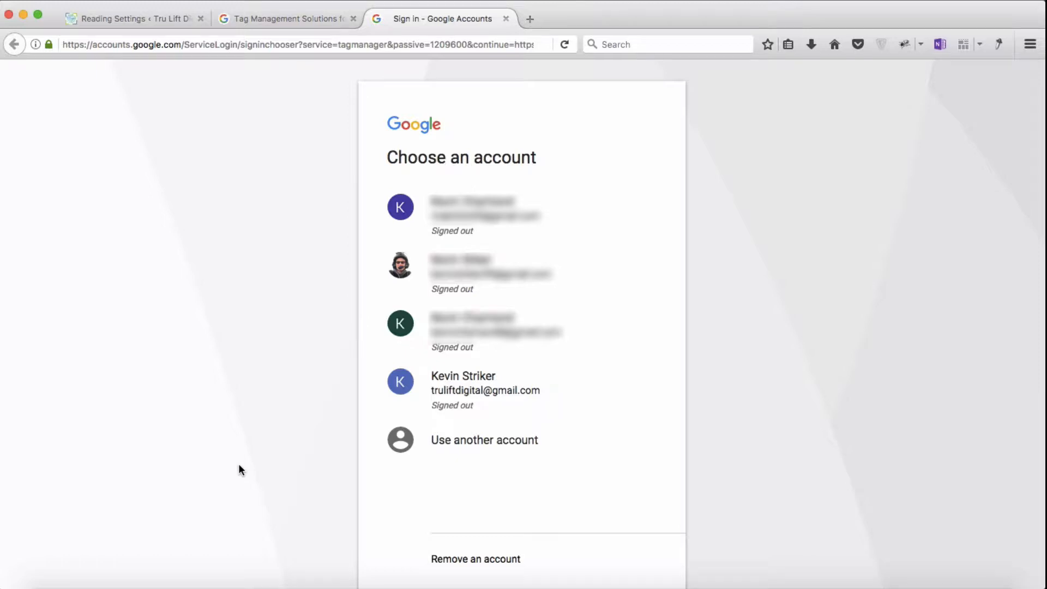
click(459, 389)
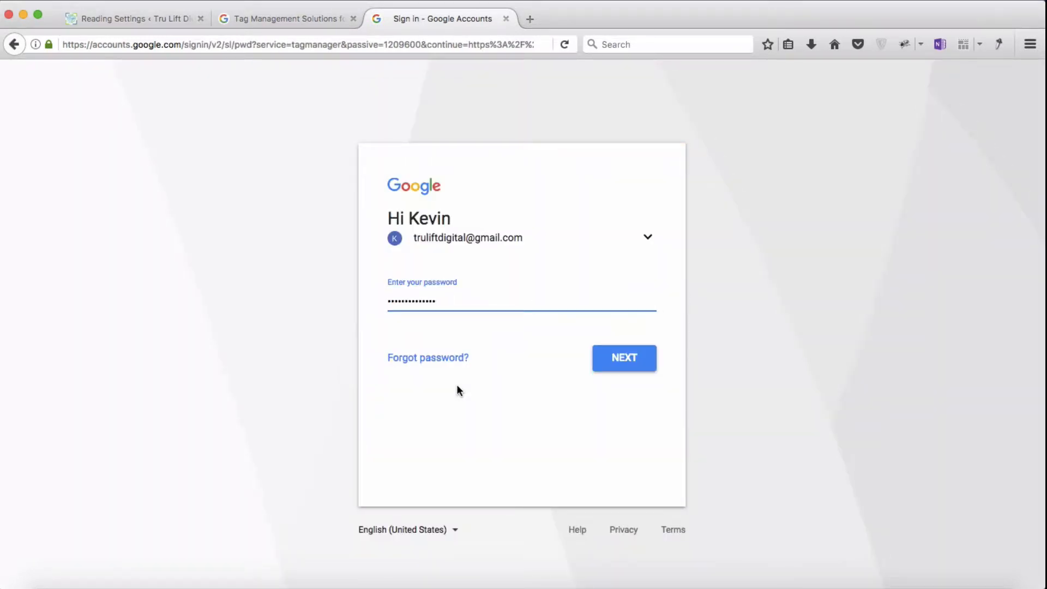
click(615, 373)
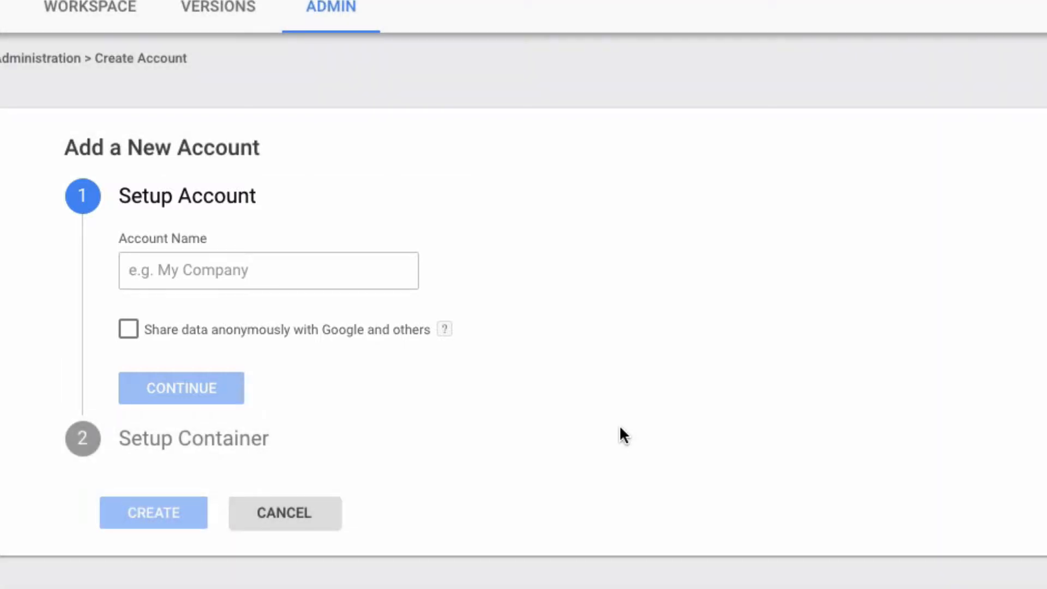
Step: Name the new Tag Manager account "Tru Lift Digital Marketing" and continue to the container setup
click(260, 273)
text(Tru L)
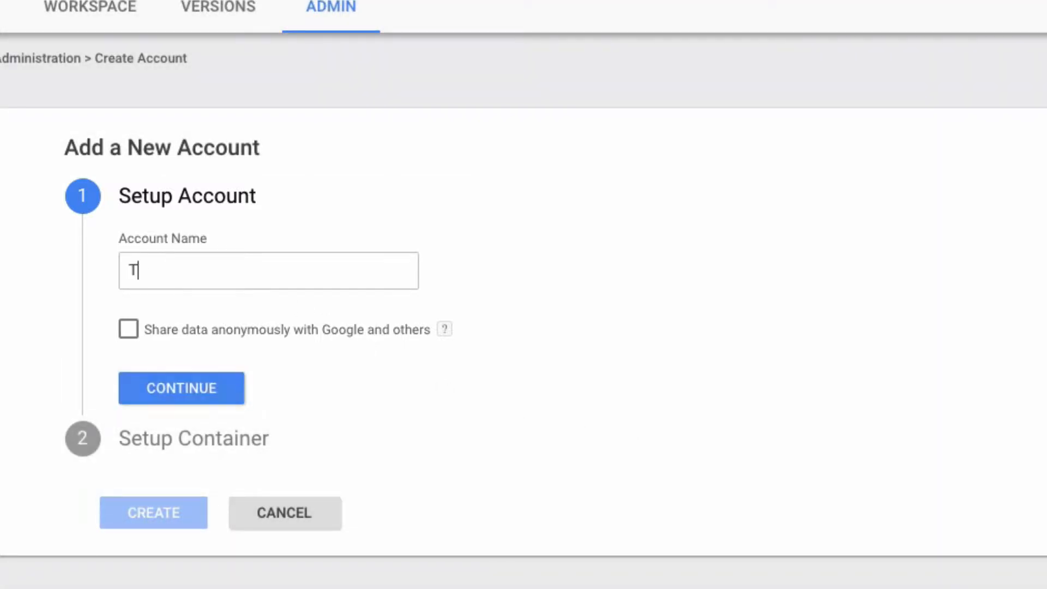
text(ift Digital Marketing)
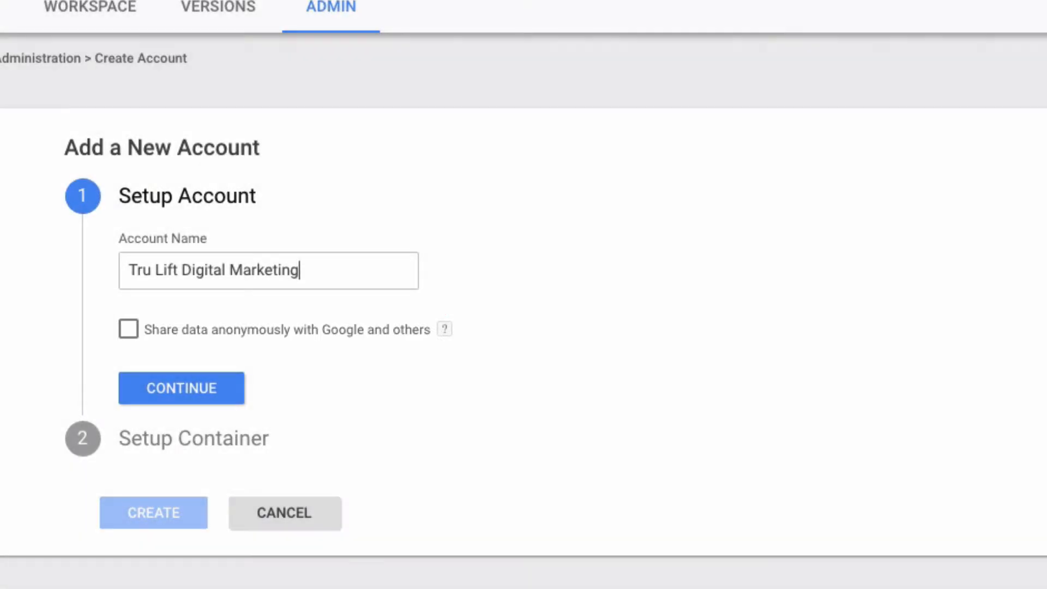
click(162, 391)
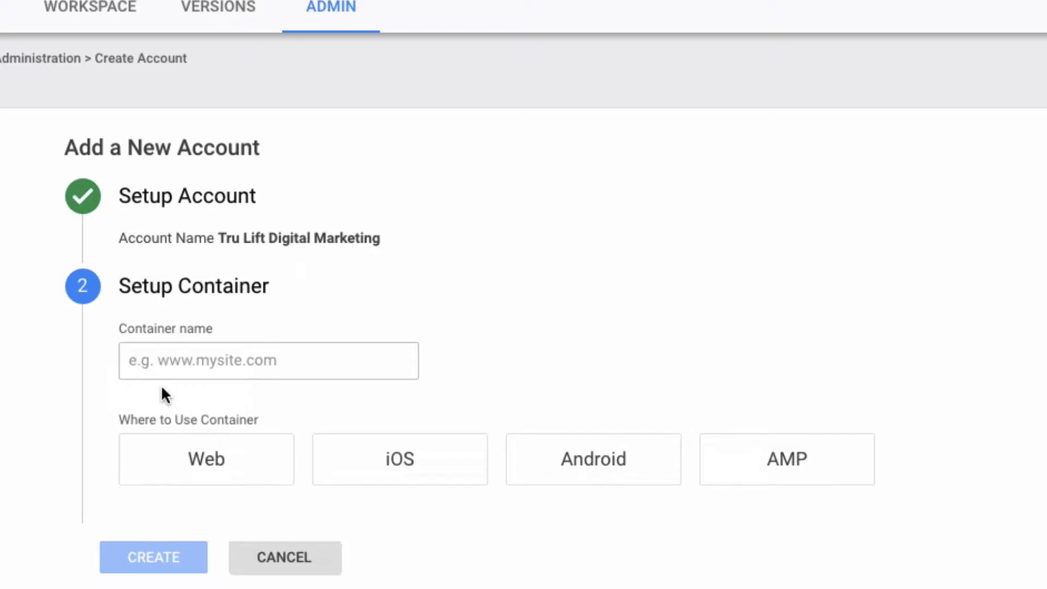
Step: Create a container named "TruLiftDigital.com" for use on Web
click(163, 371)
text(TruLiftDigital.com)
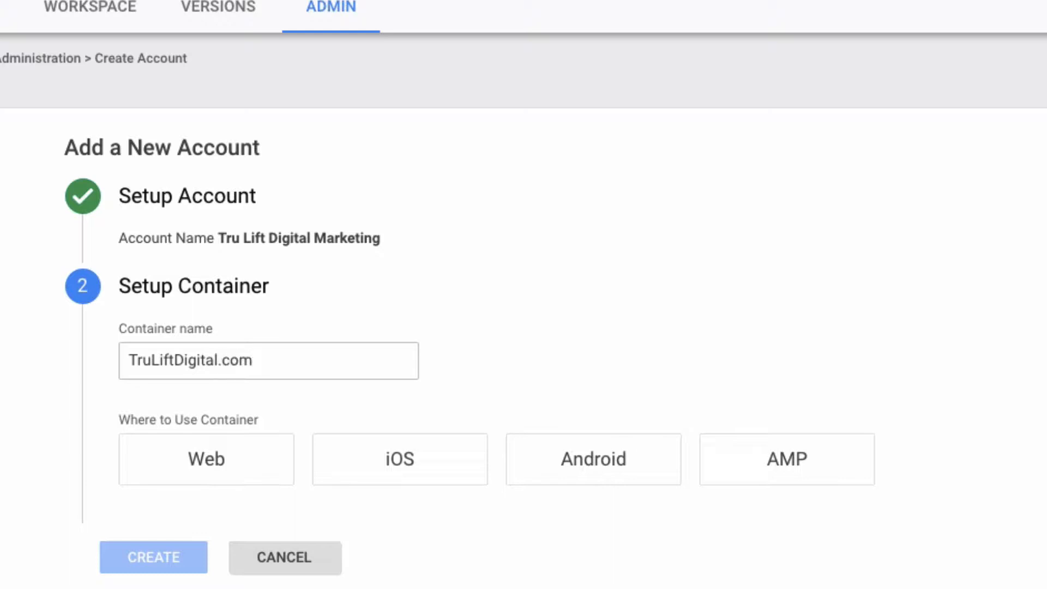
click(171, 470)
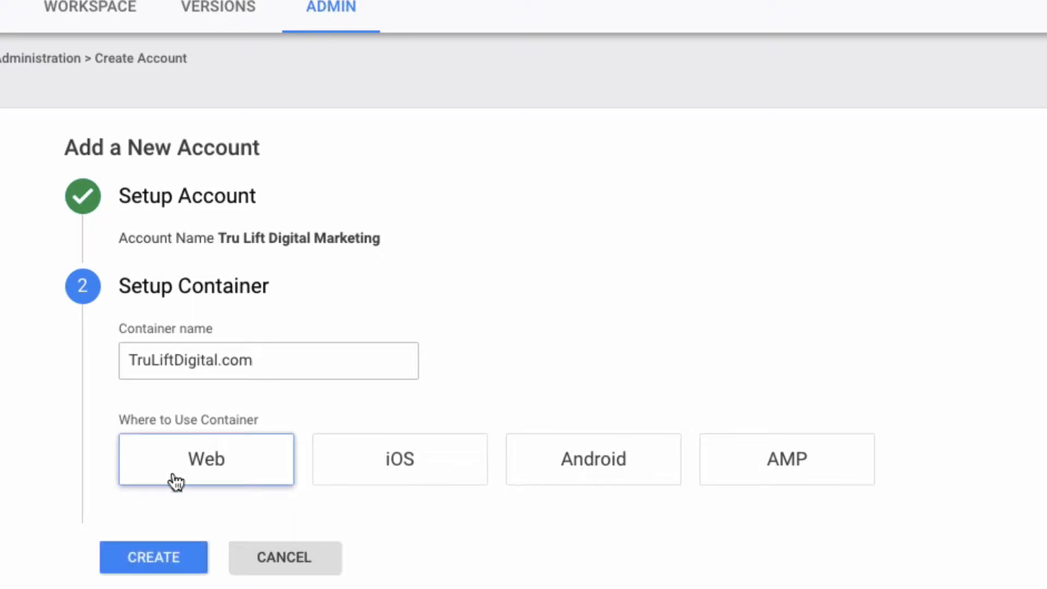
click(171, 562)
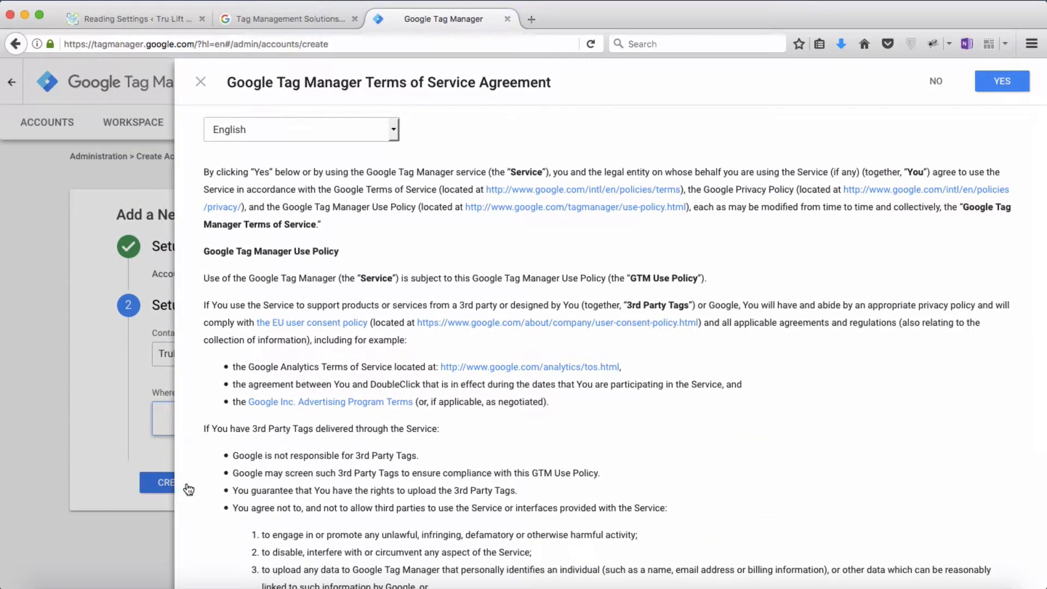
Step: Review and accept the Google Tag Manager Terms of Service Agreement
scroll(189, 489, down, 5)
scroll(187, 487, up, 5)
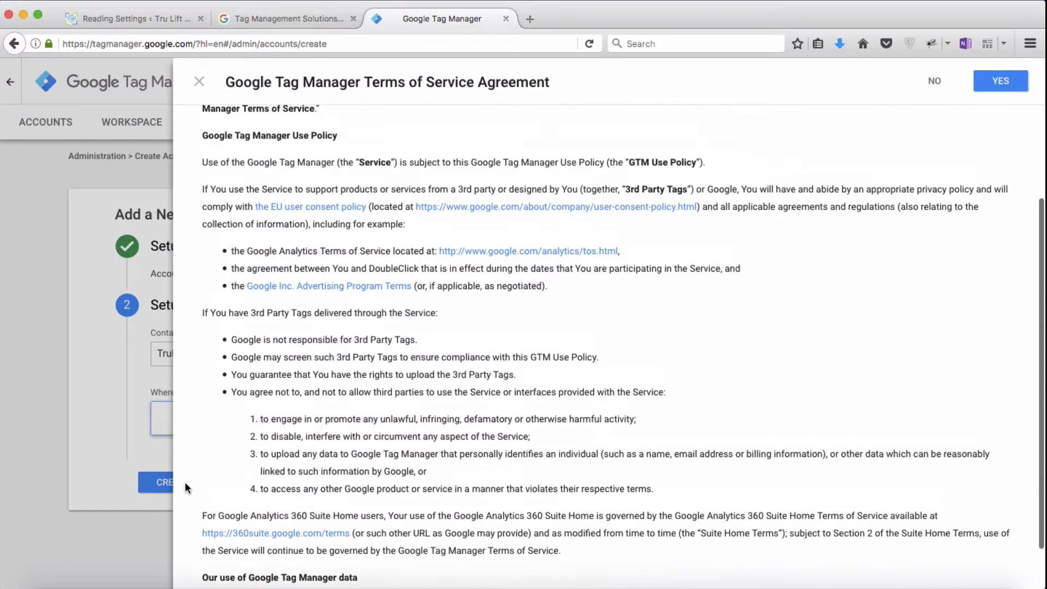
click(1001, 82)
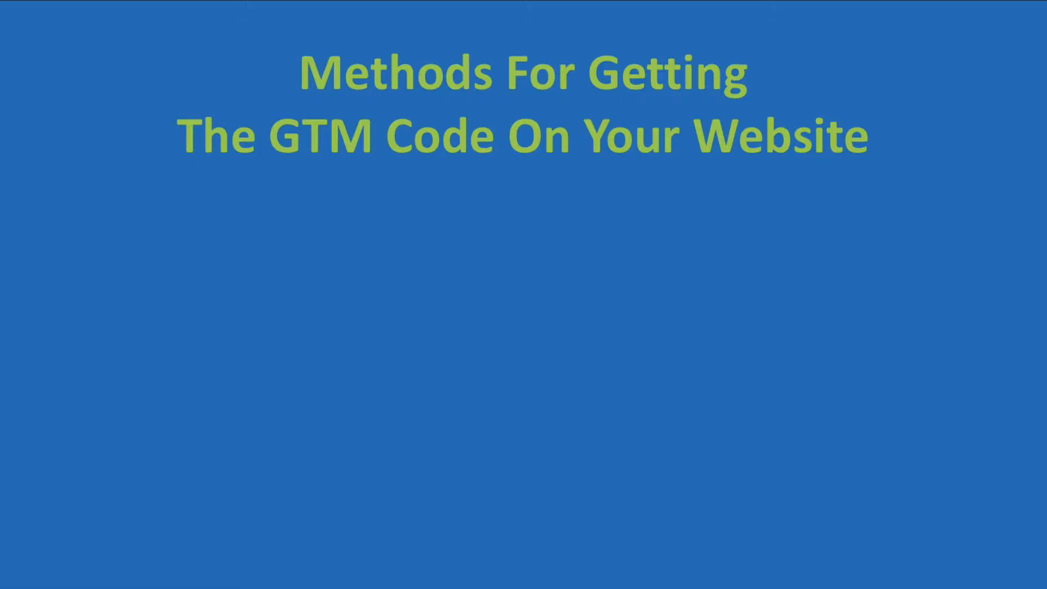
key(Right)
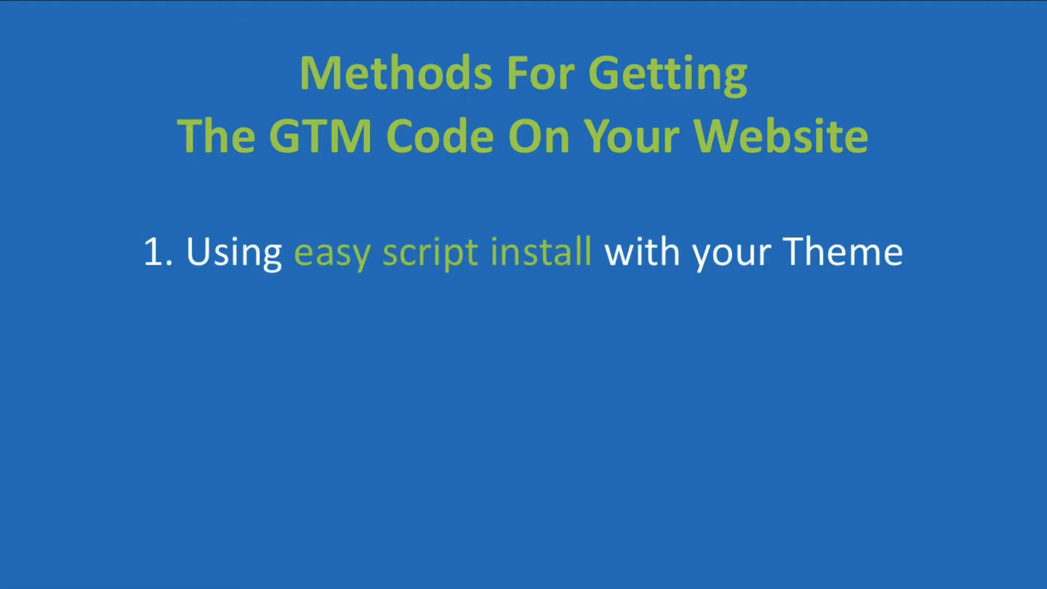
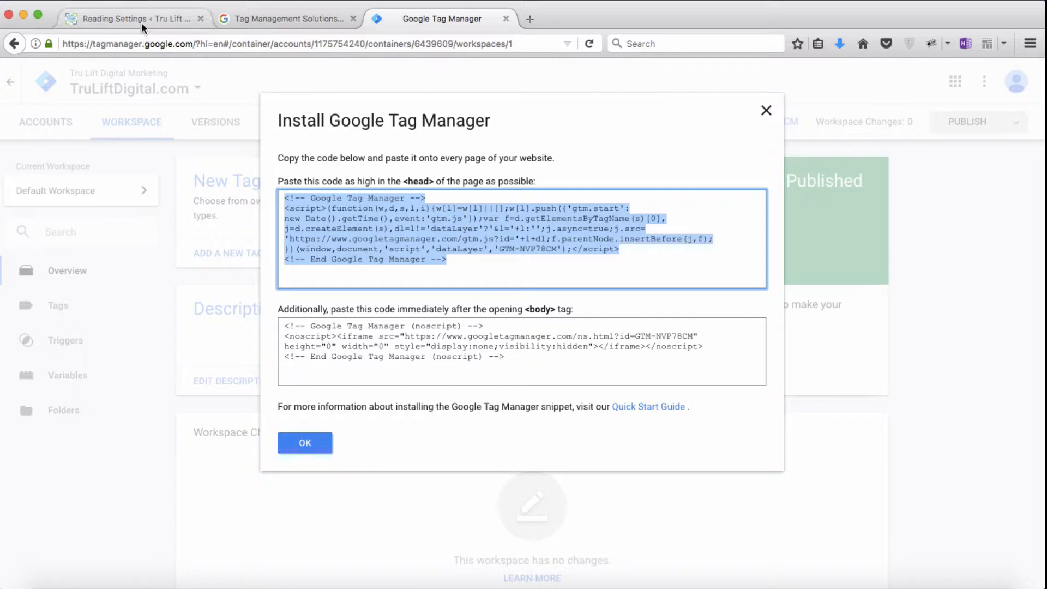
Step: Switch to the WordPress admin site and open the Avada theme's Theme Header file (header.php) in the theme editor
click(142, 21)
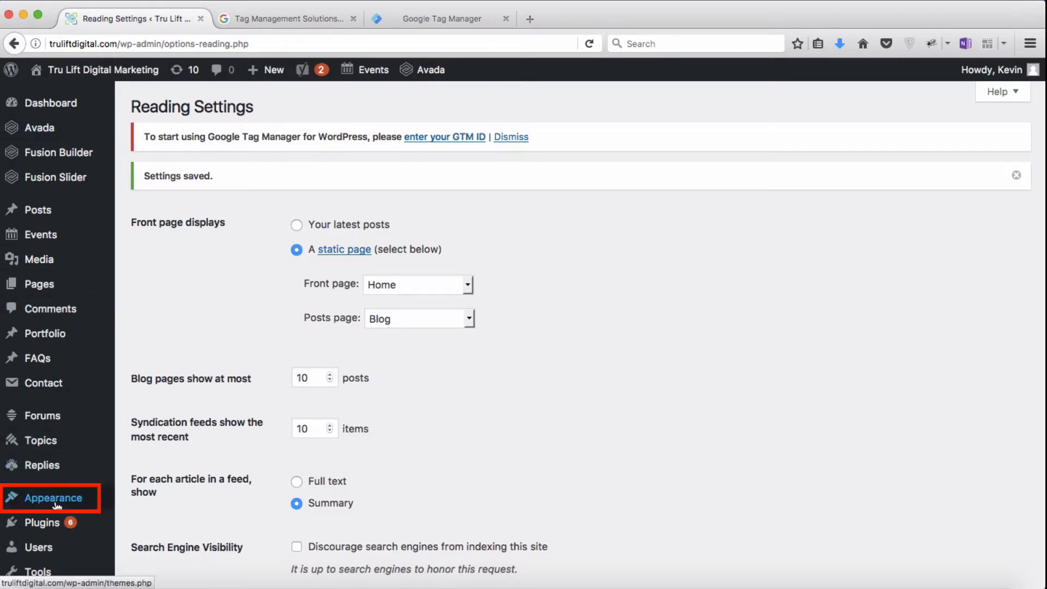
mouse_move(56, 506)
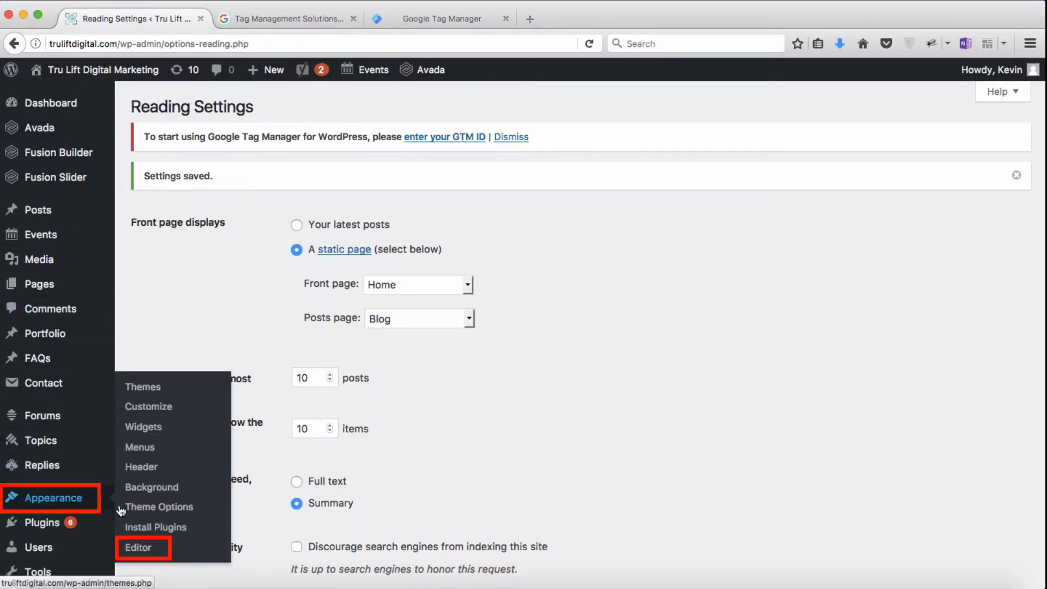
click(154, 549)
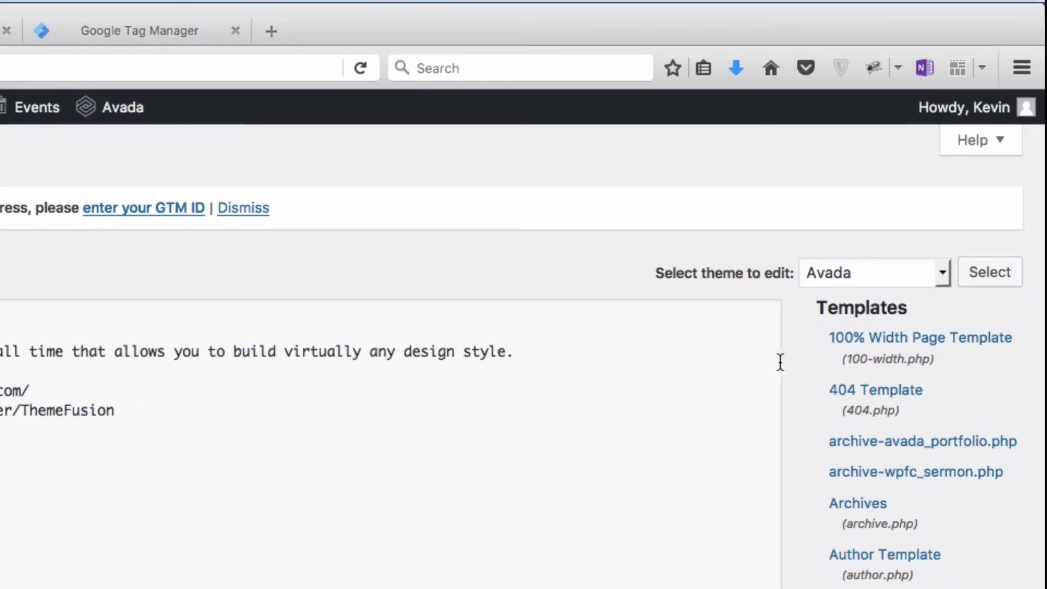
click(941, 271)
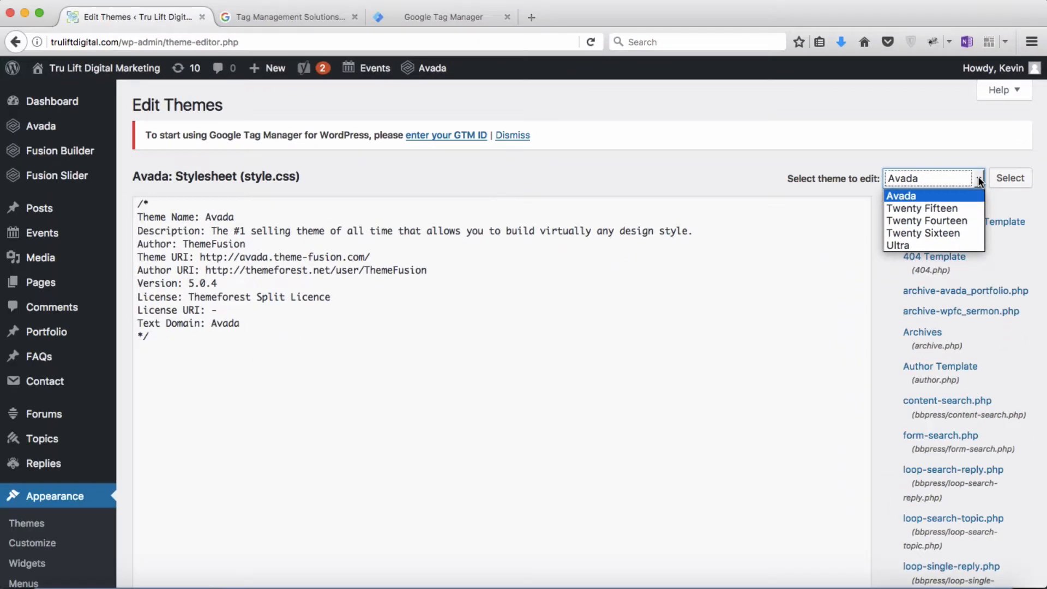
click(979, 180)
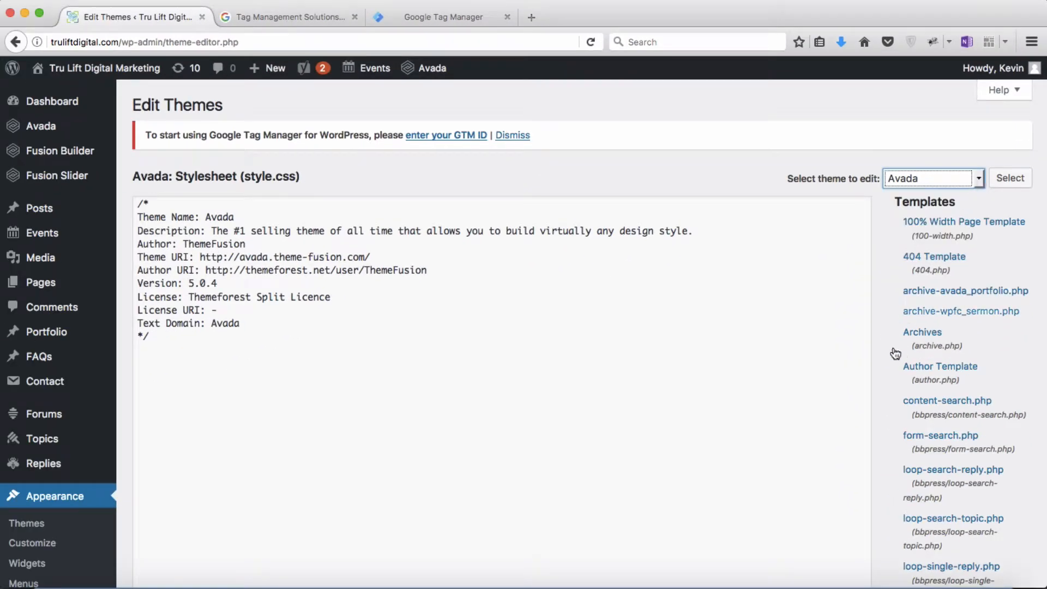
scroll(885, 373, down, 3)
scroll(885, 374, down, 6)
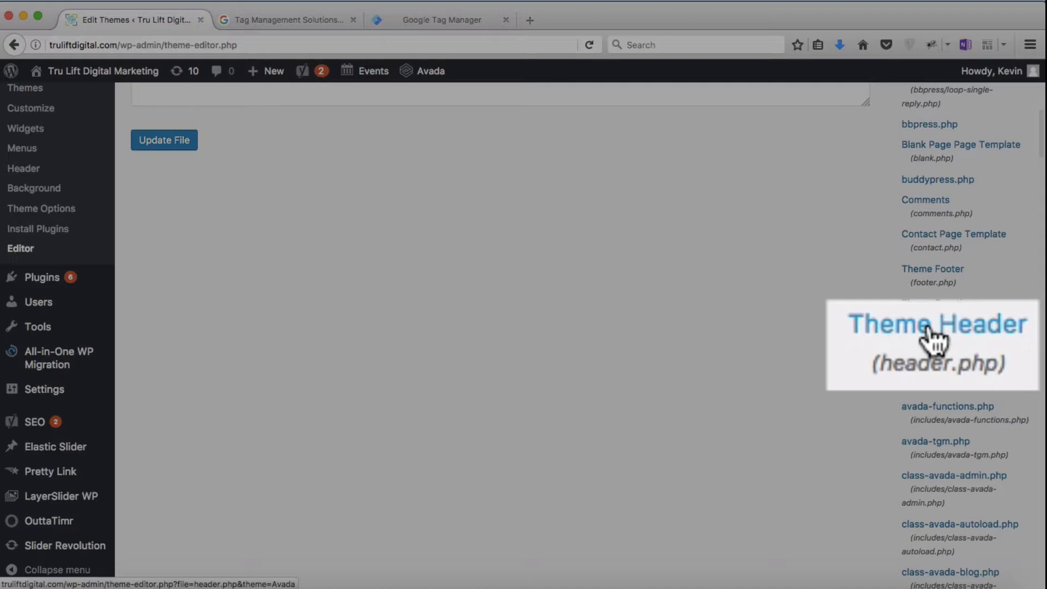
click(935, 340)
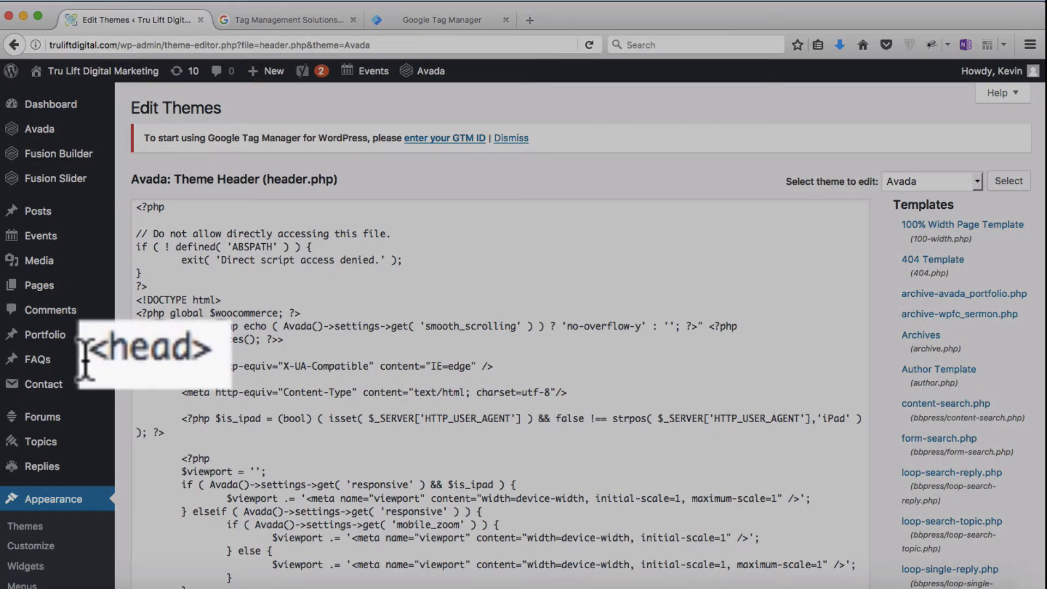
Step: Examine the head section of header.php from the opening <head> tag to the closing </head> tag
drag(182, 353, 208, 353)
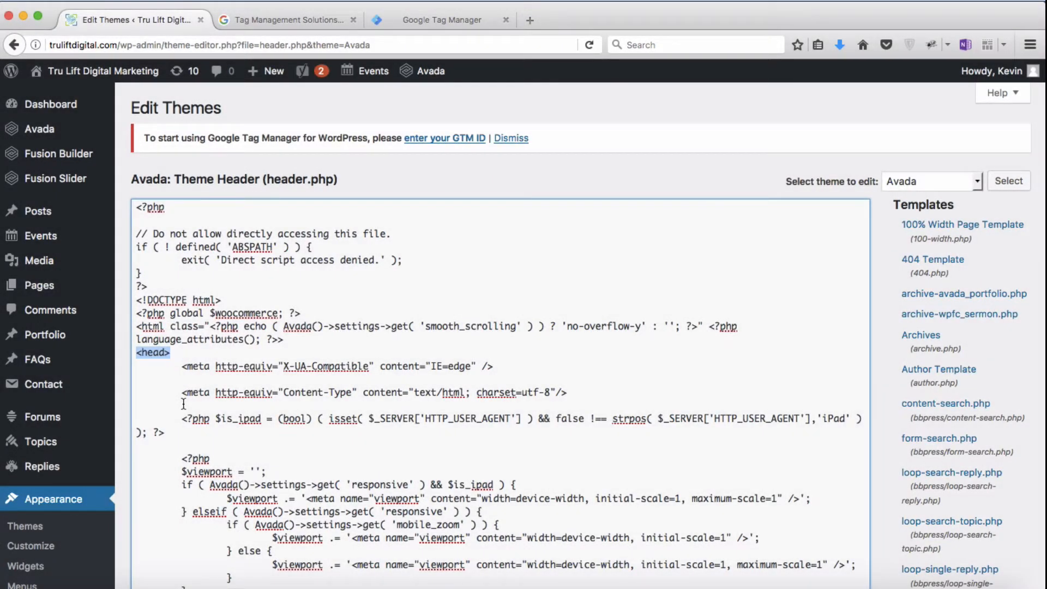
scroll(183, 404, down, 10)
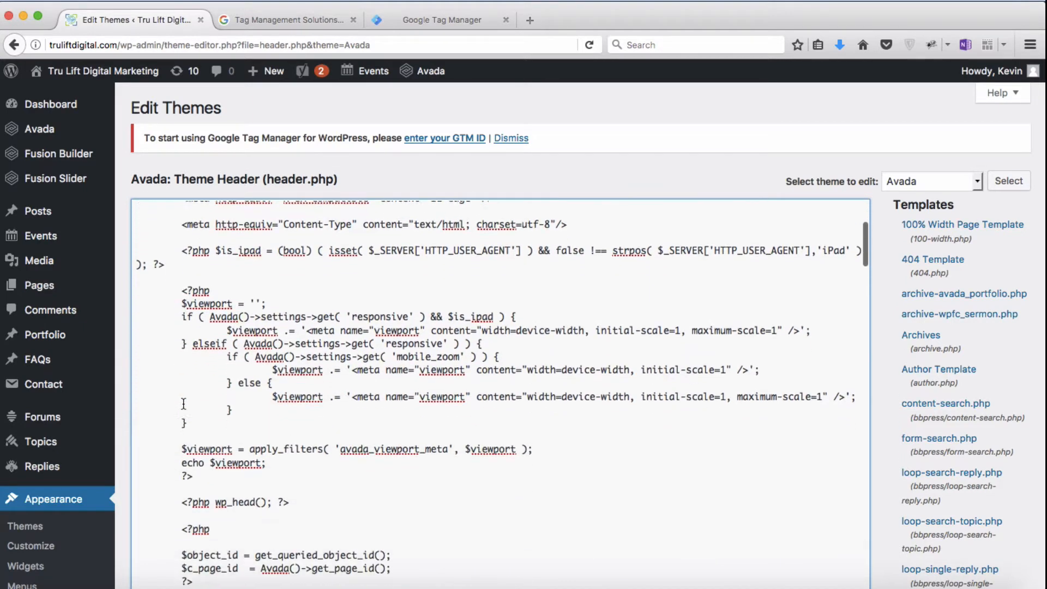
scroll(183, 403, down, 1)
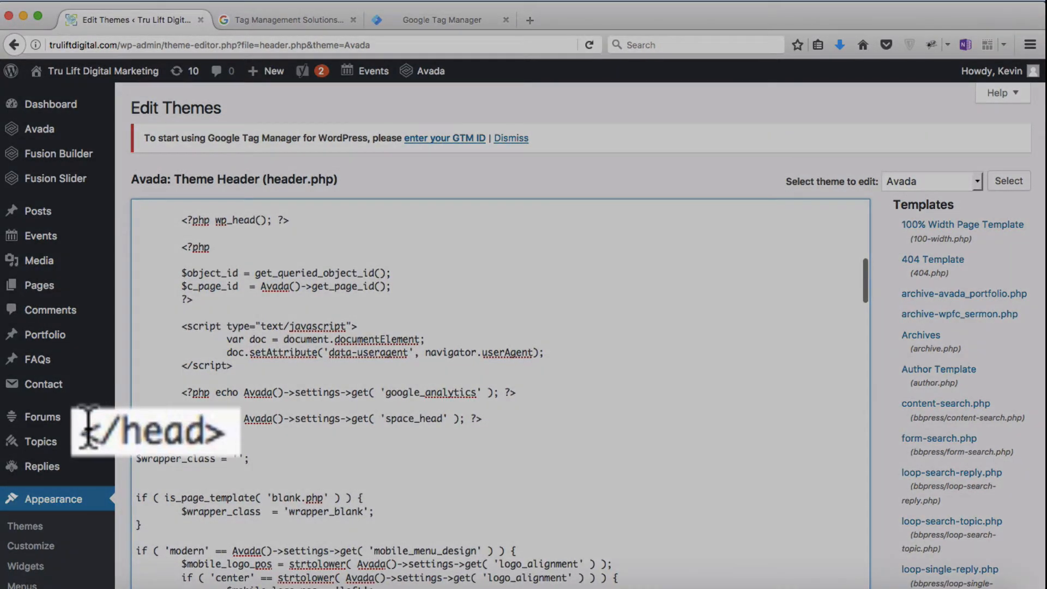
drag(135, 432, 225, 430)
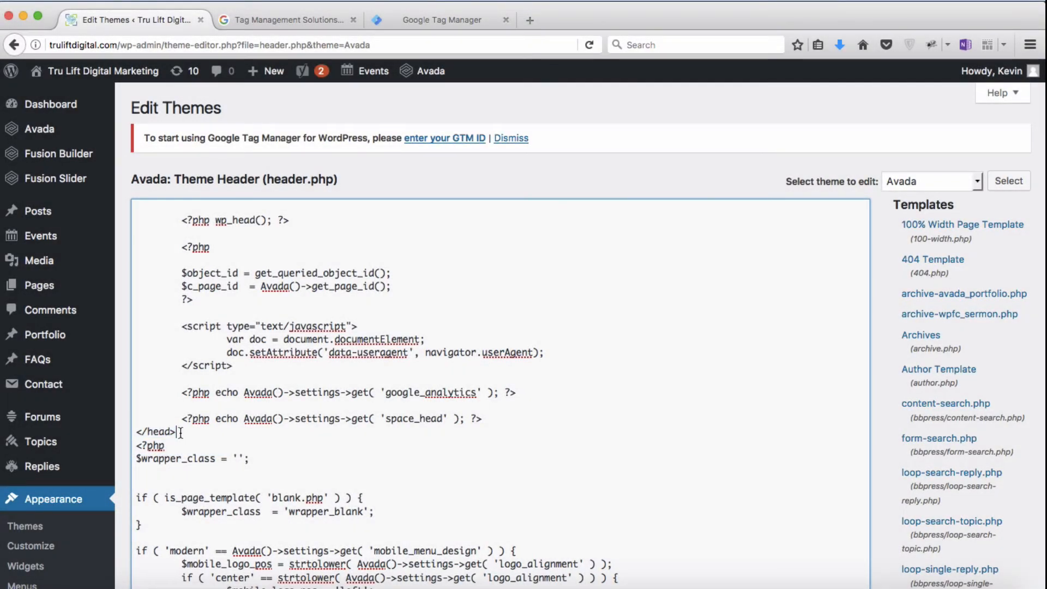
drag(180, 433, 136, 295)
scroll(183, 360, up, 10)
scroll(183, 359, up, 3)
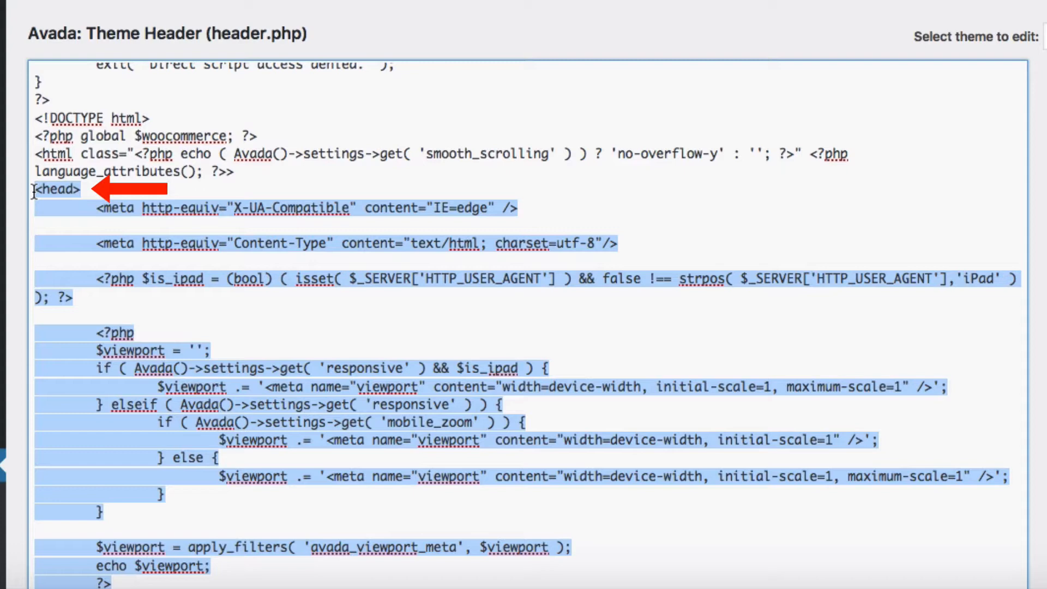
click(89, 192)
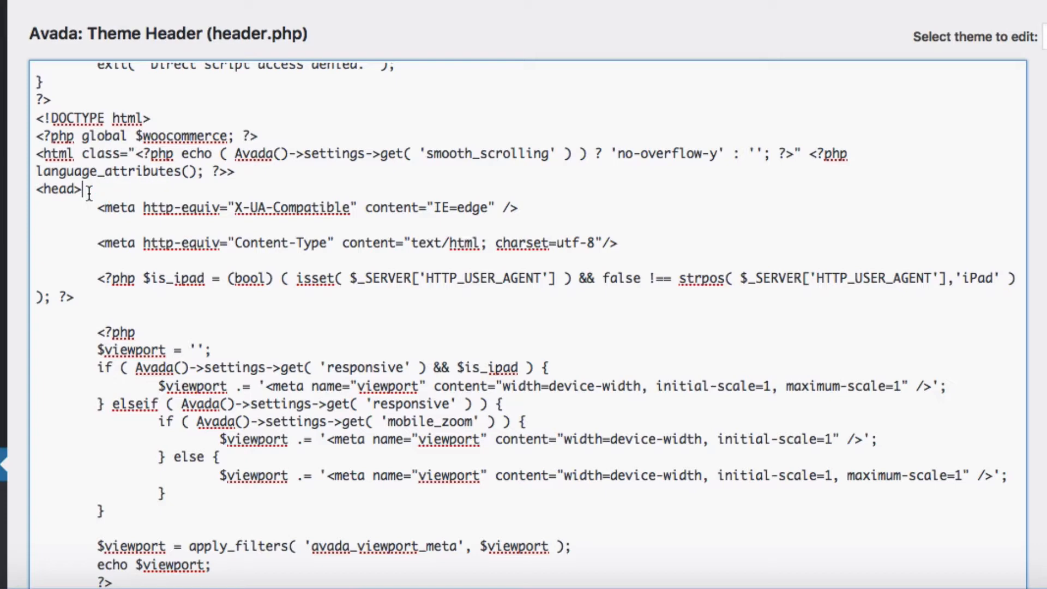
Step: Back up the original header.php code around the <head> tag under a "Before:" label on the "HTML From Tru Lift" page in OneNote
click(32, 103)
drag(32, 103, 131, 296)
key(super+c)
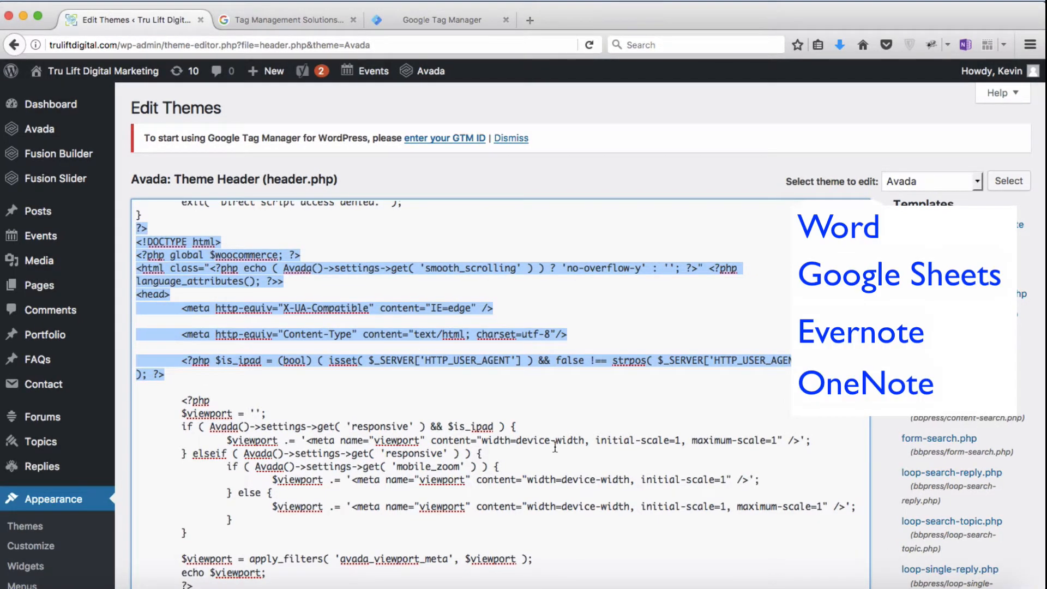
click(852, 586)
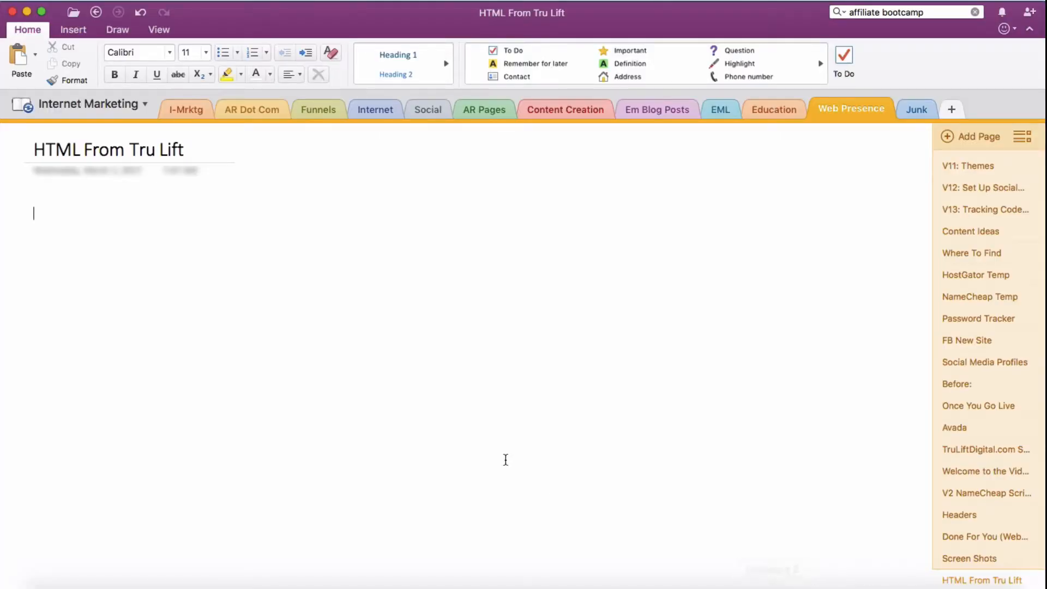
text(Before:)
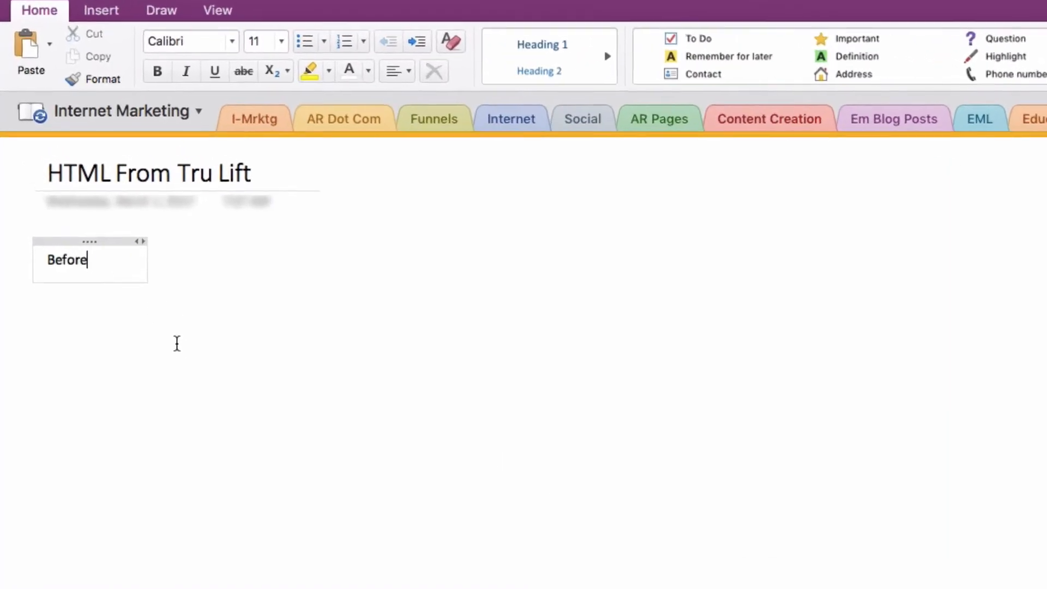
key(Return)
key(Return)
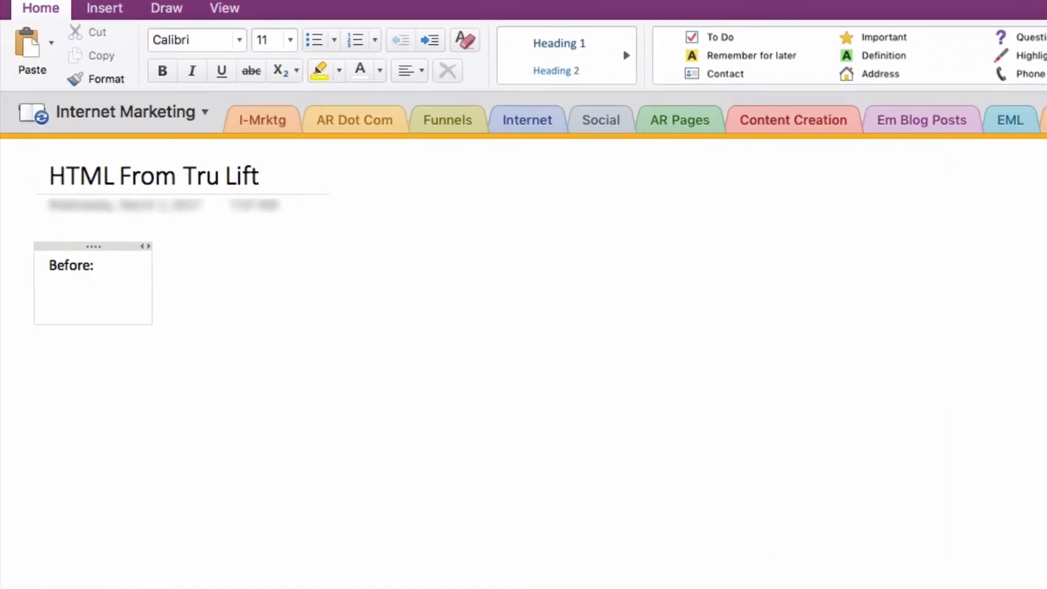
key(super+v)
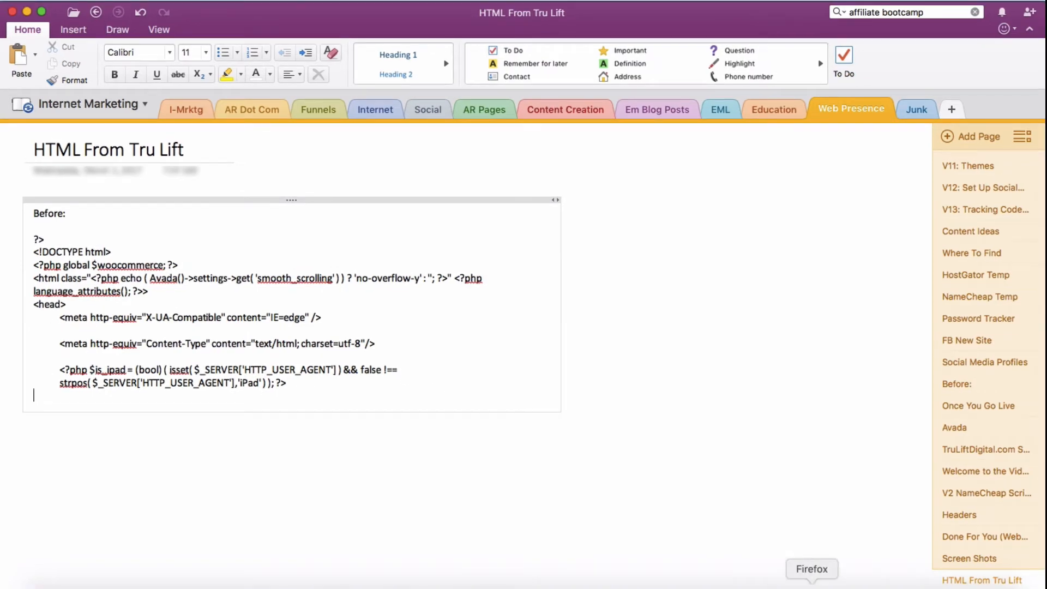
Step: Switch back to Firefox and insert the Google Tag Manager head snippet directly after the opening <head> tag in header.php
click(812, 587)
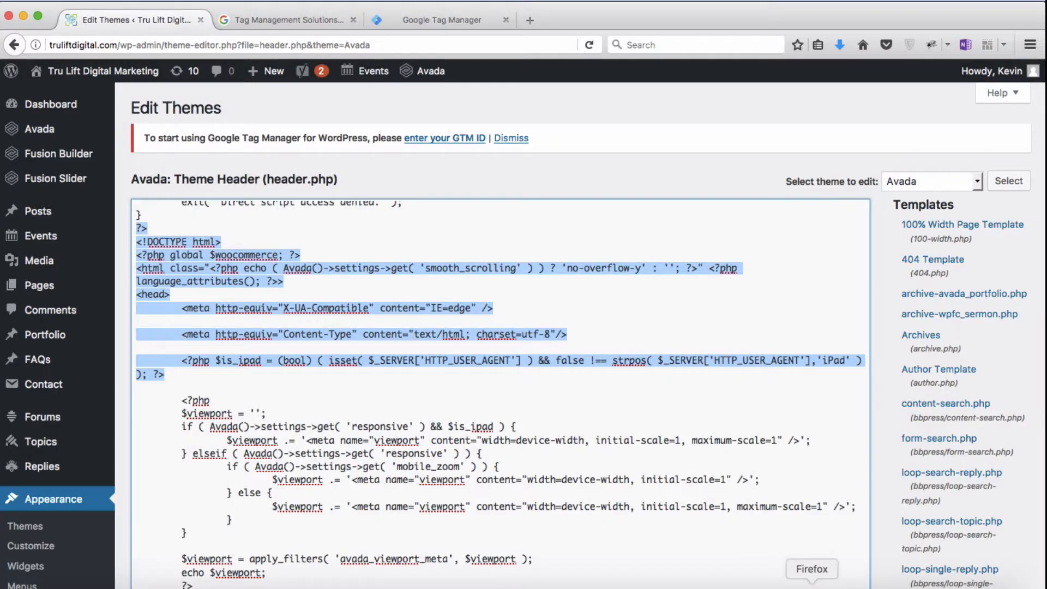
click(443, 19)
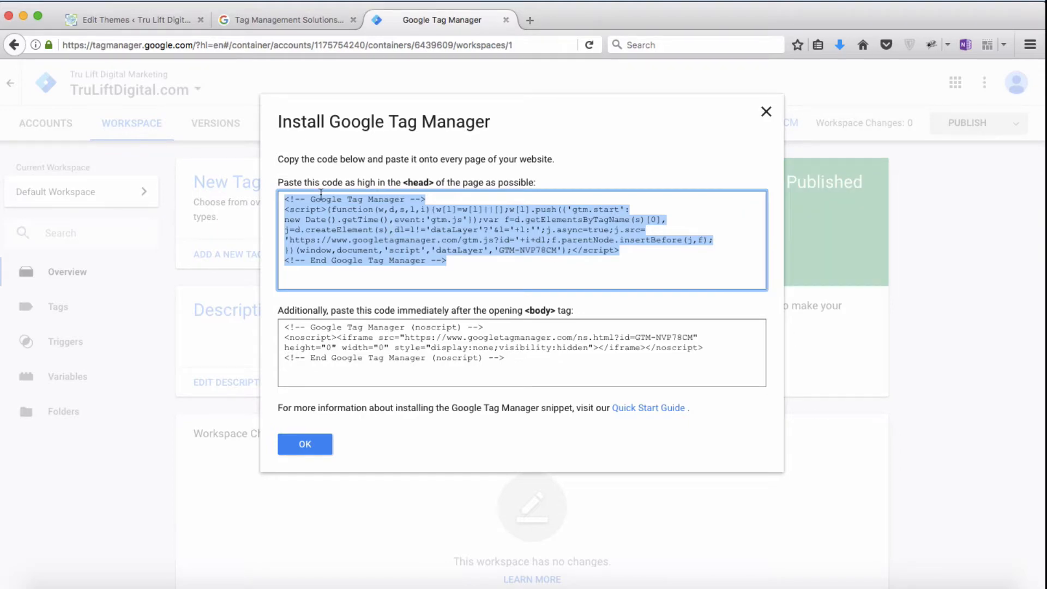
click(140, 19)
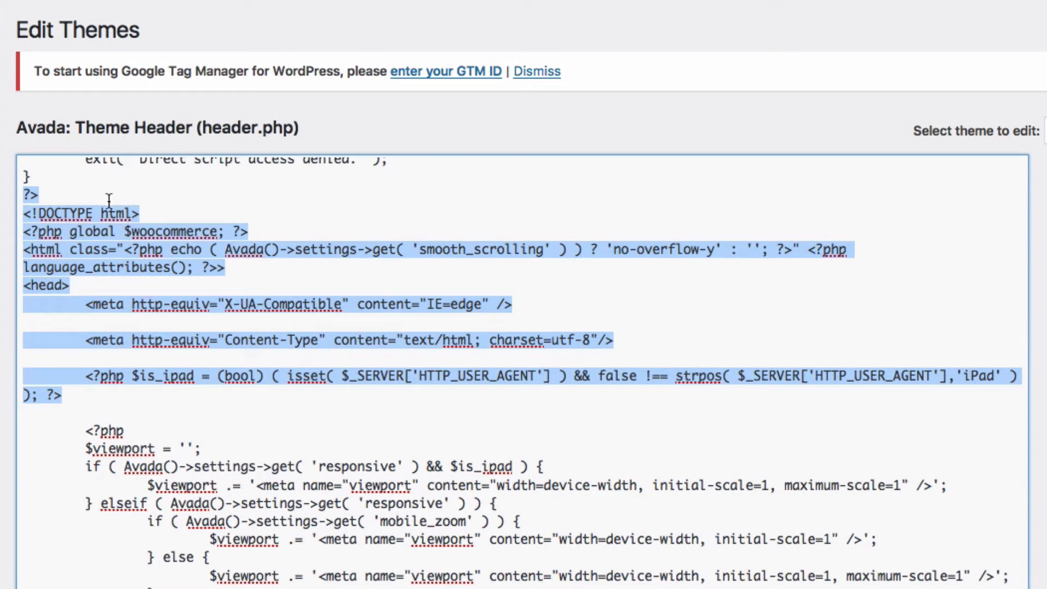
click(101, 283)
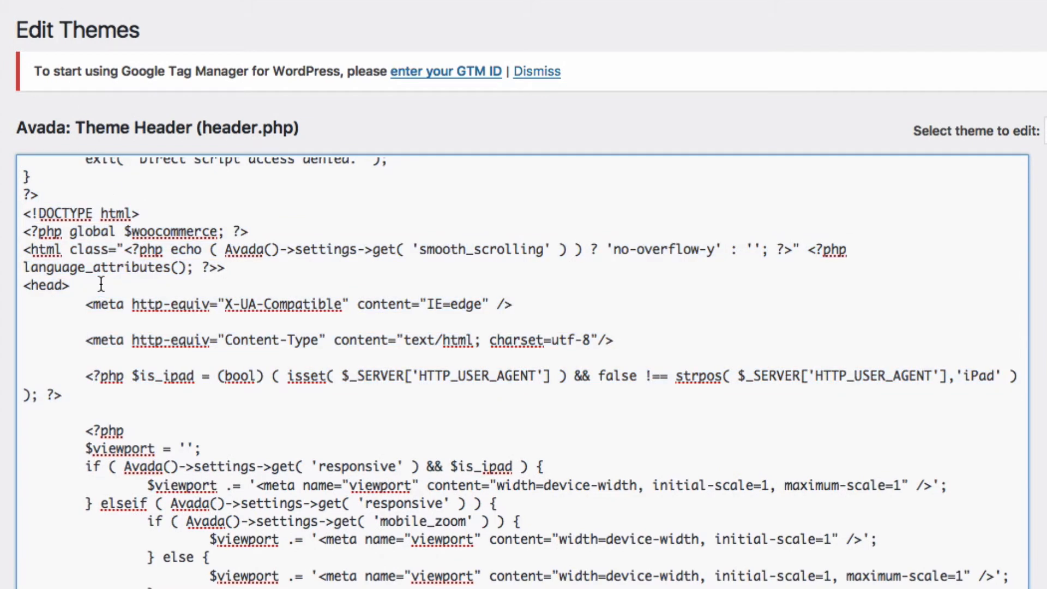
text(<!-- Google Tag Manager --> <script>(function(w,d,s,l,i){w[l]=w[l]||[];w[l].push({'gtm.start': new Date().getTime(),event:'gtm.js'});var f=d.getElementsByTagName(s)[0], j=d.createElement(s),dl=l!='dataLayer'?'&l='+l:'';j.async=true;j.src= 'https://www.googletagmanager.com/gtm.js?id='+i+dl;f.parentNode.insertBefore(j,f); })(window,document,'script','dataLayer','GTM-NVP78CM');</script> <!-- End Google Tag Manager -->)
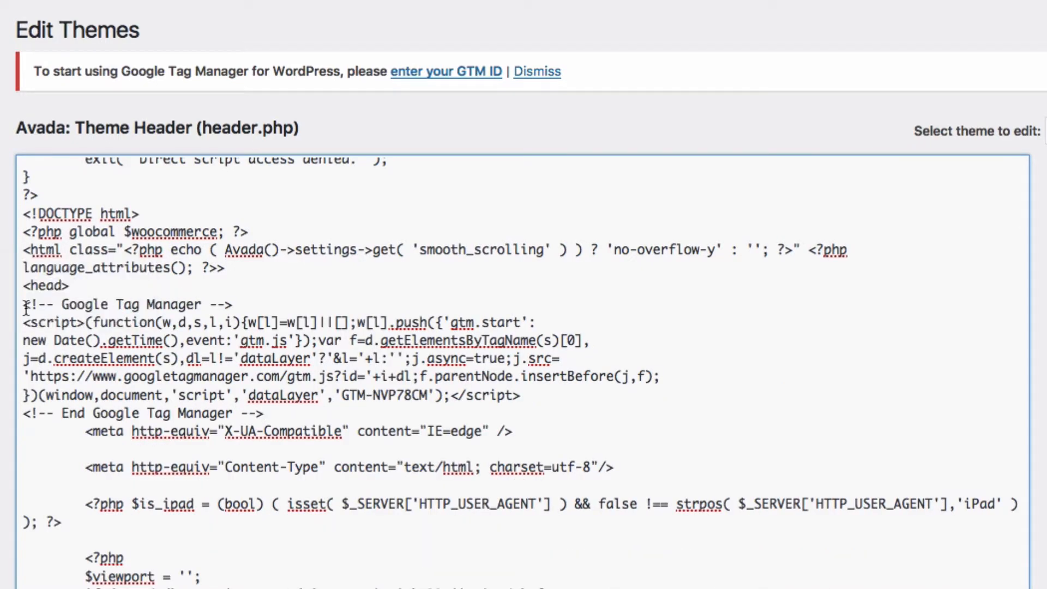
drag(25, 308, 272, 418)
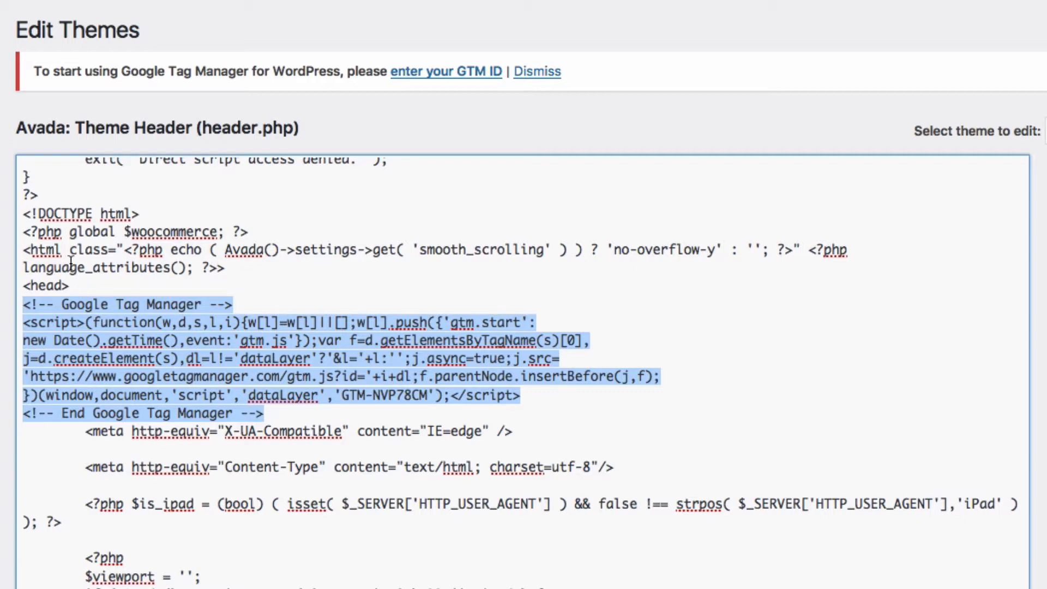
Step: Copy the modified header code into the OneNote page under an "After:" label and highlight its Google Tag Manager snippet in yellow
click(22, 217)
drag(22, 217, 214, 529)
key(super+c)
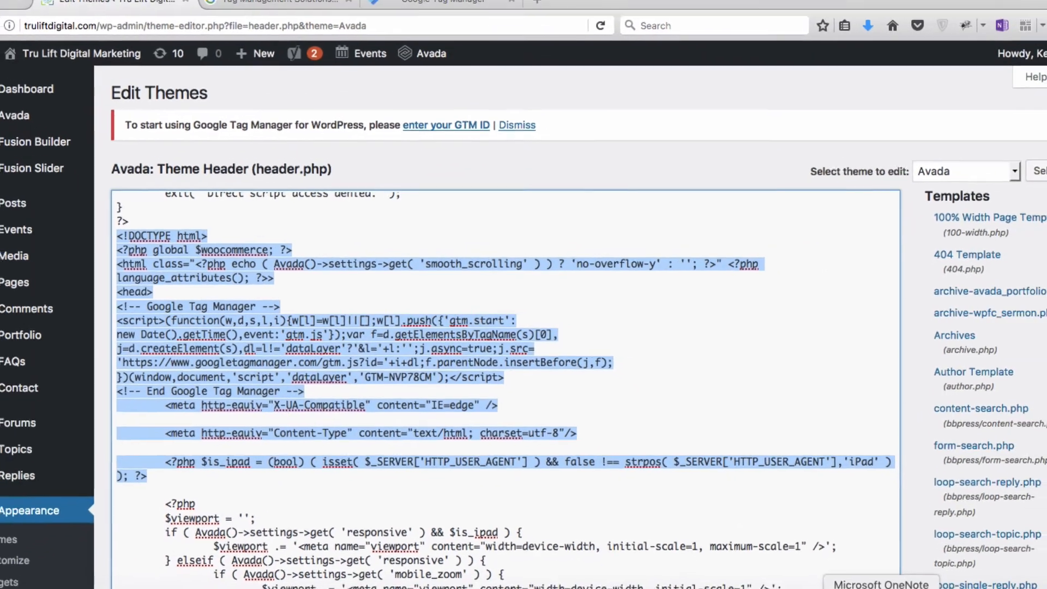
click(854, 587)
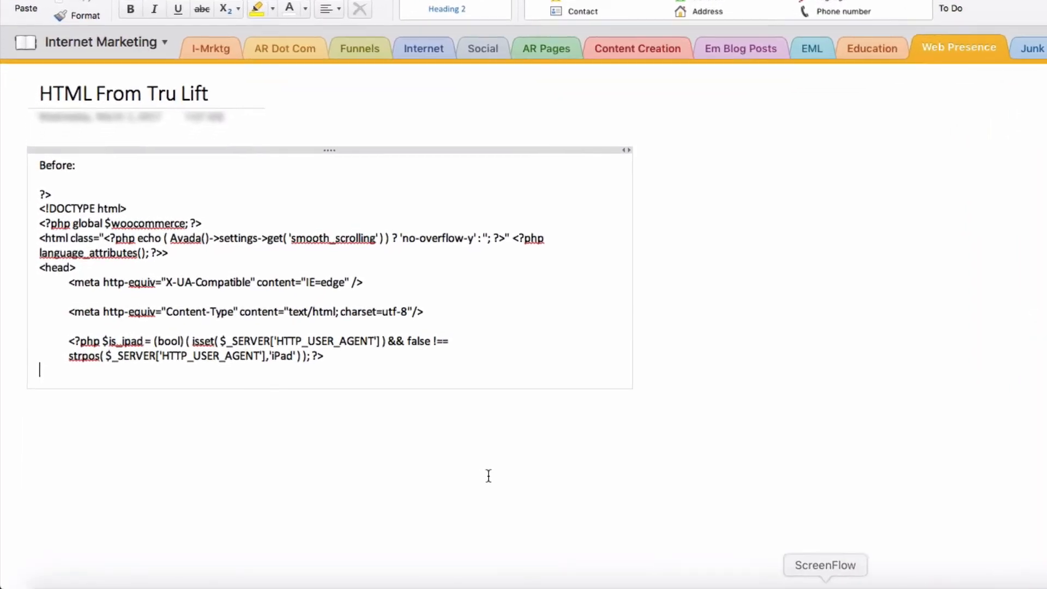
text(Af)
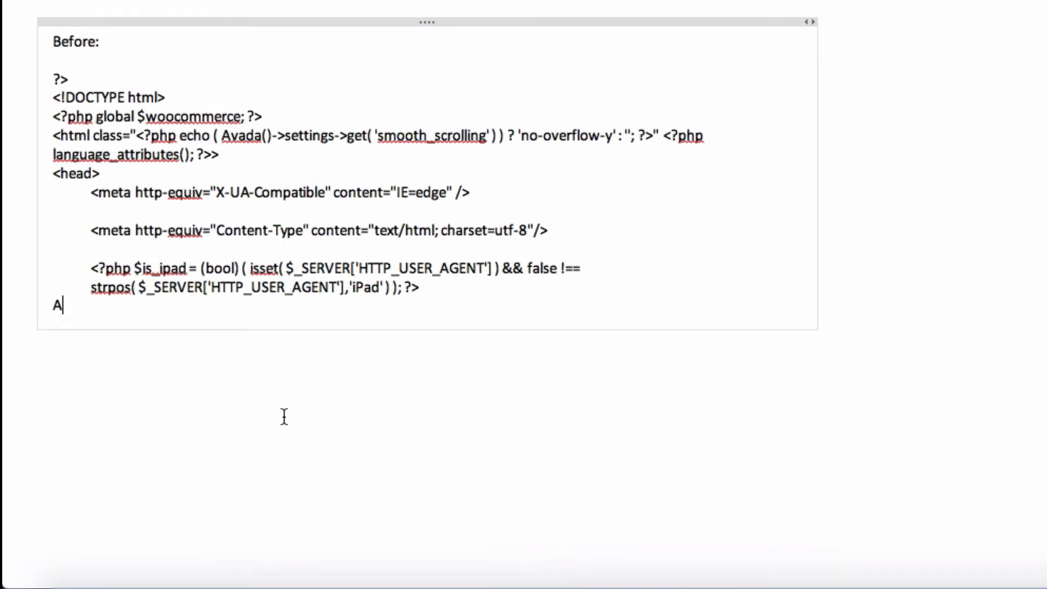
key(BackSpace)
key(BackSpace)
key(Return)
text(After:)
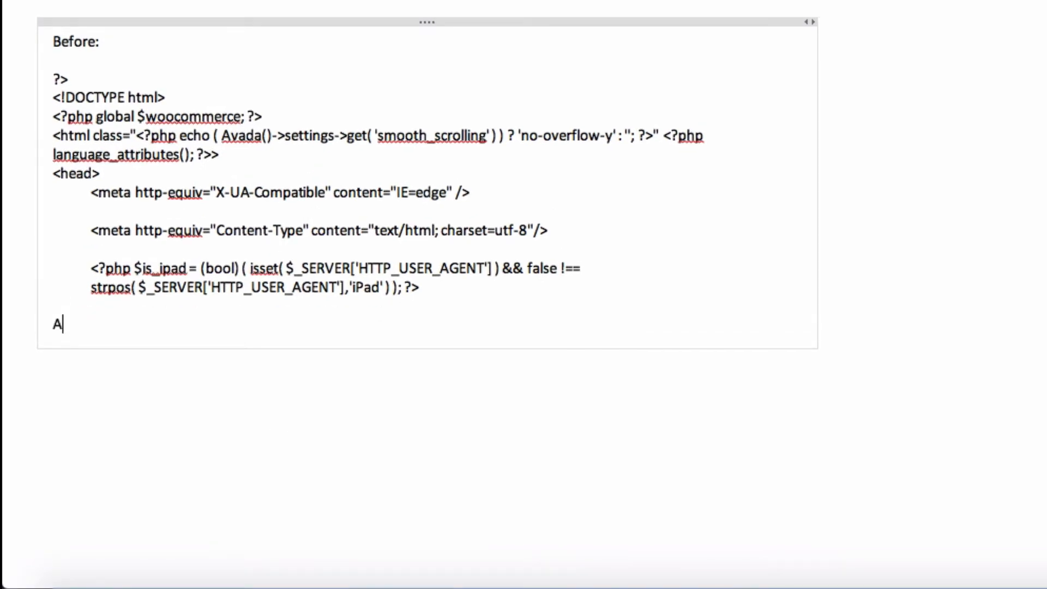
key(Return)
key(Return)
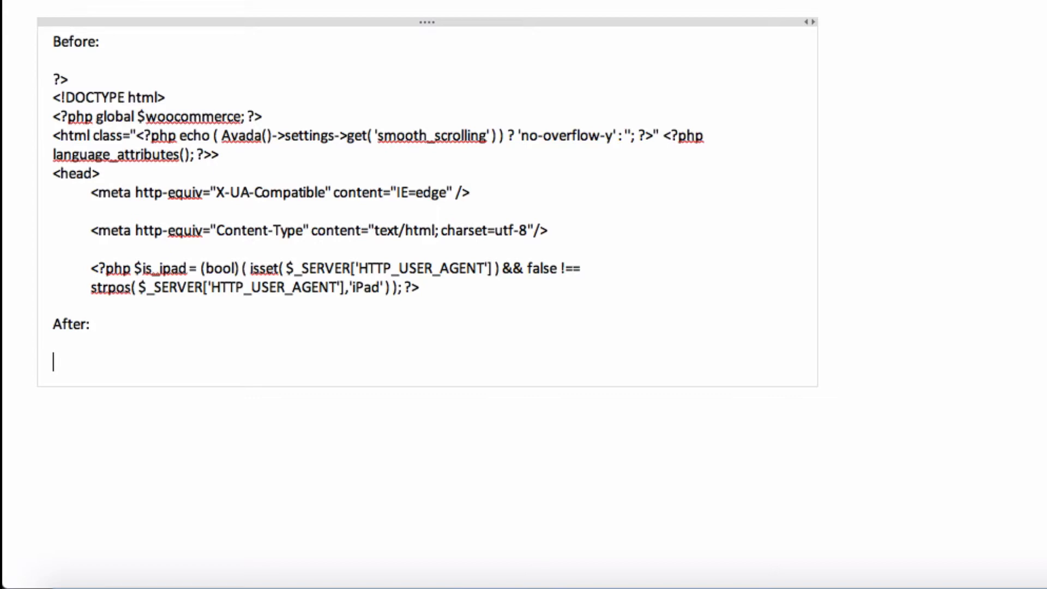
key(super+v)
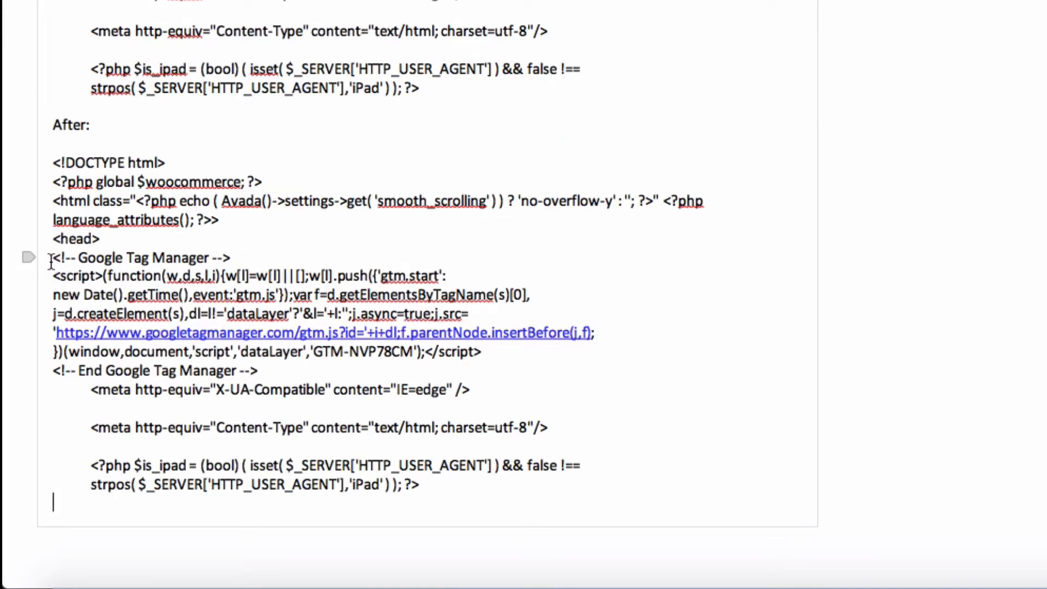
drag(50, 261, 265, 369)
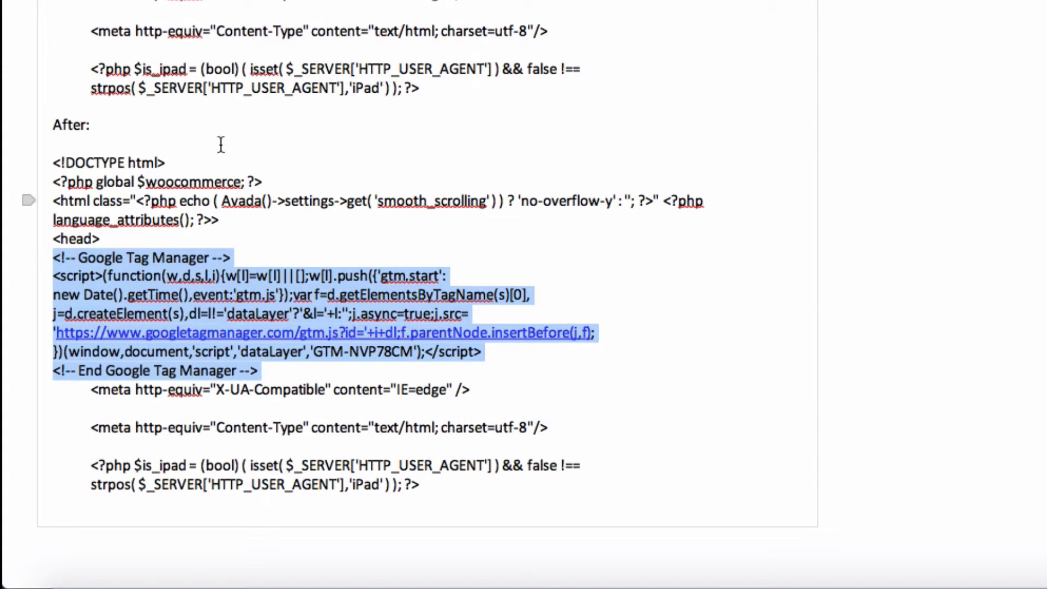
click(338, 1)
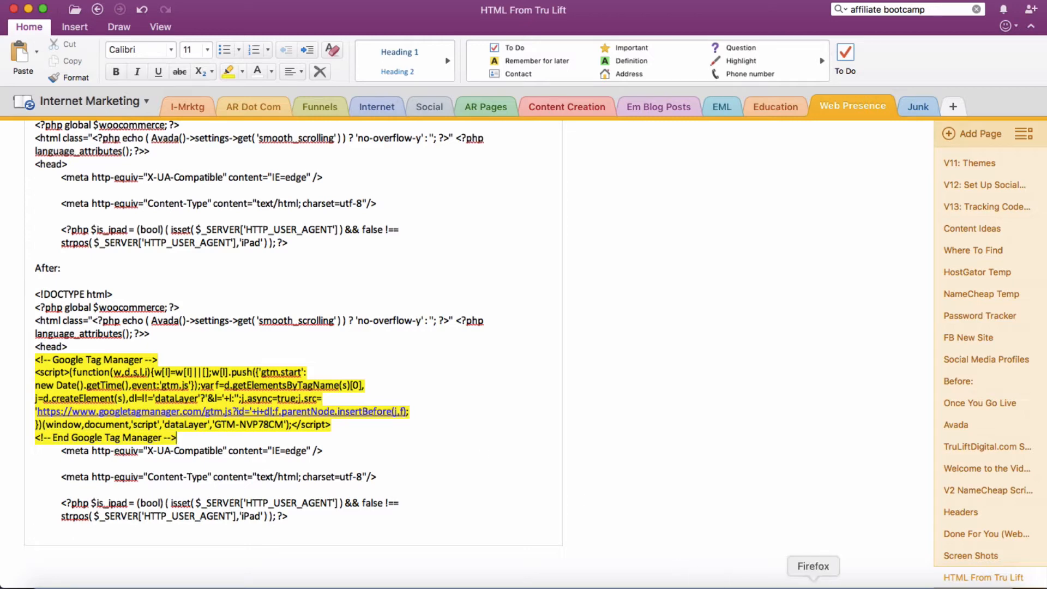
Step: Return to Google Tag Manager in Firefox and copy the noscript snippet meant for the opening <body> tag
click(813, 584)
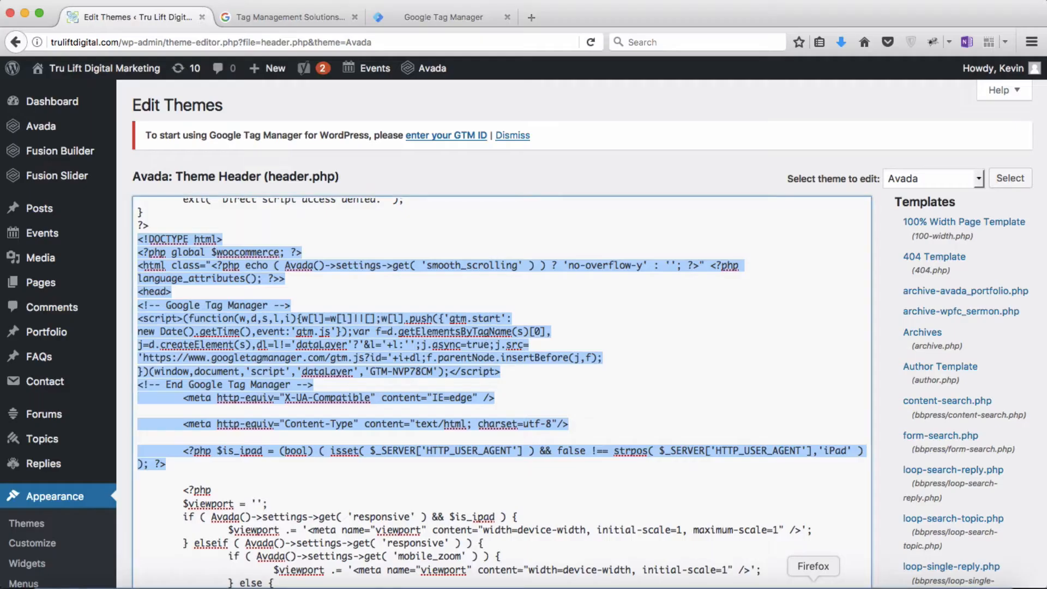
click(463, 20)
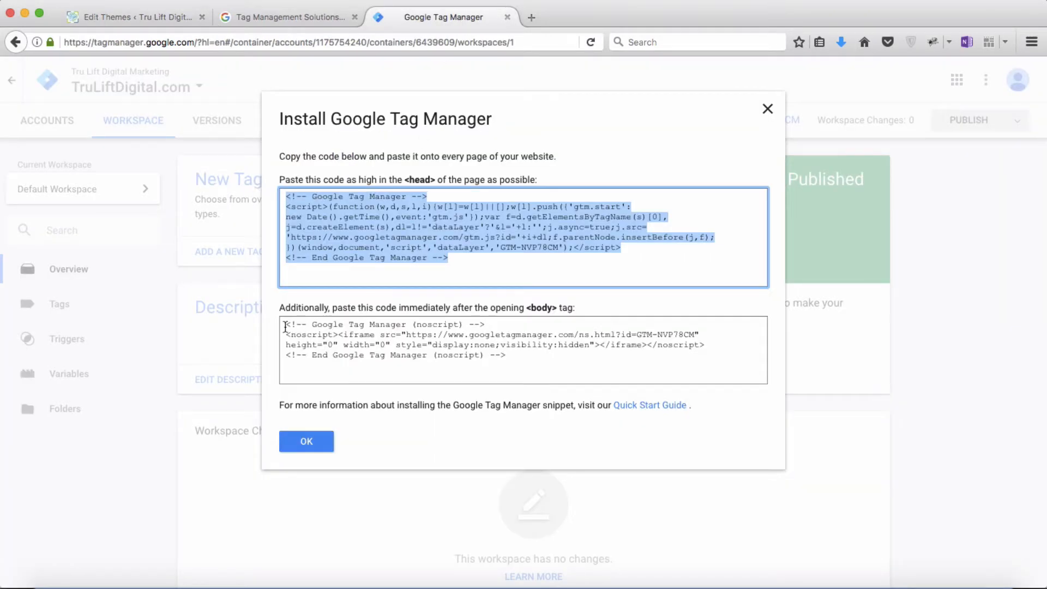
drag(285, 326, 524, 357)
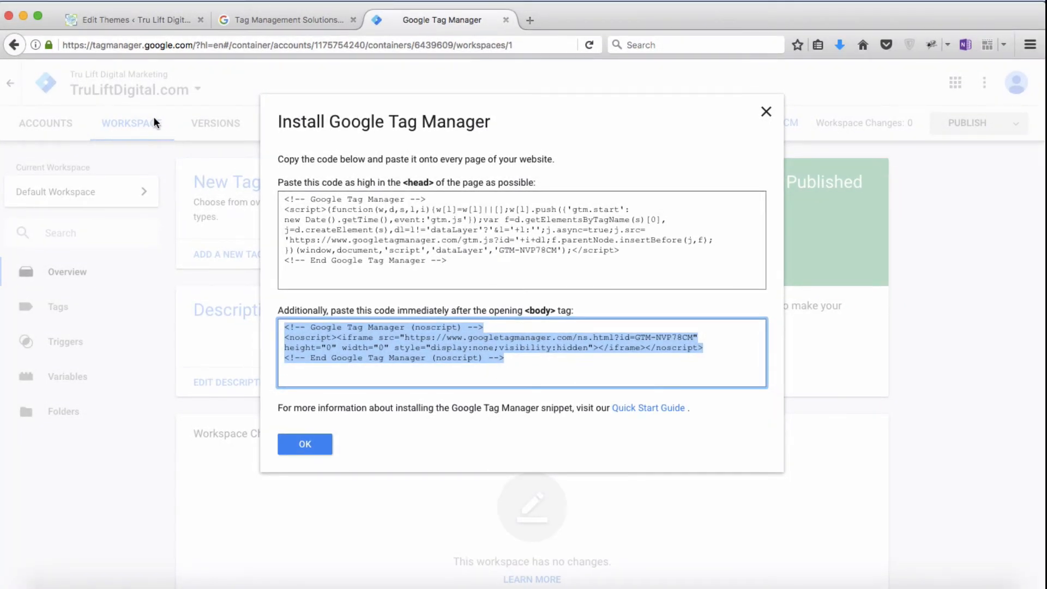
Step: Return to the header.php editor and copy the original code from the ?> line above the <body> tag through the endif after boxed-wrapper
click(140, 24)
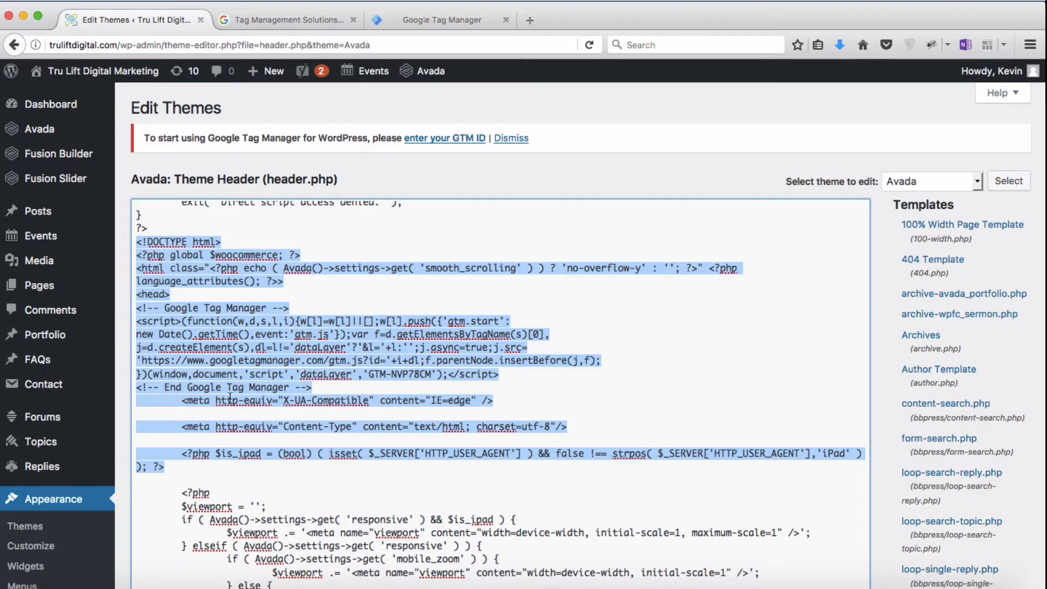
click(196, 469)
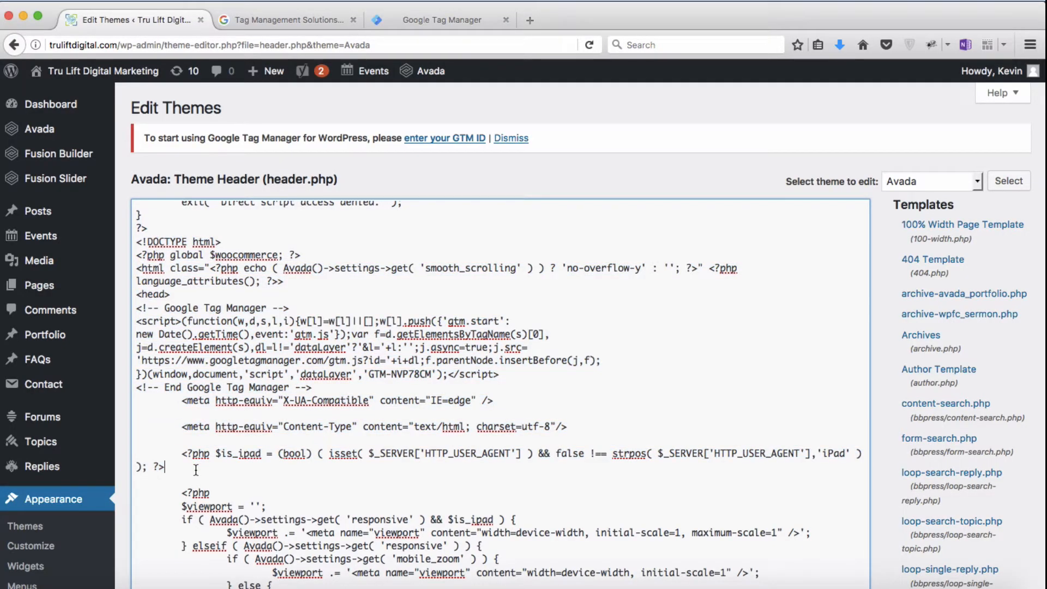
scroll(196, 470, down, 10)
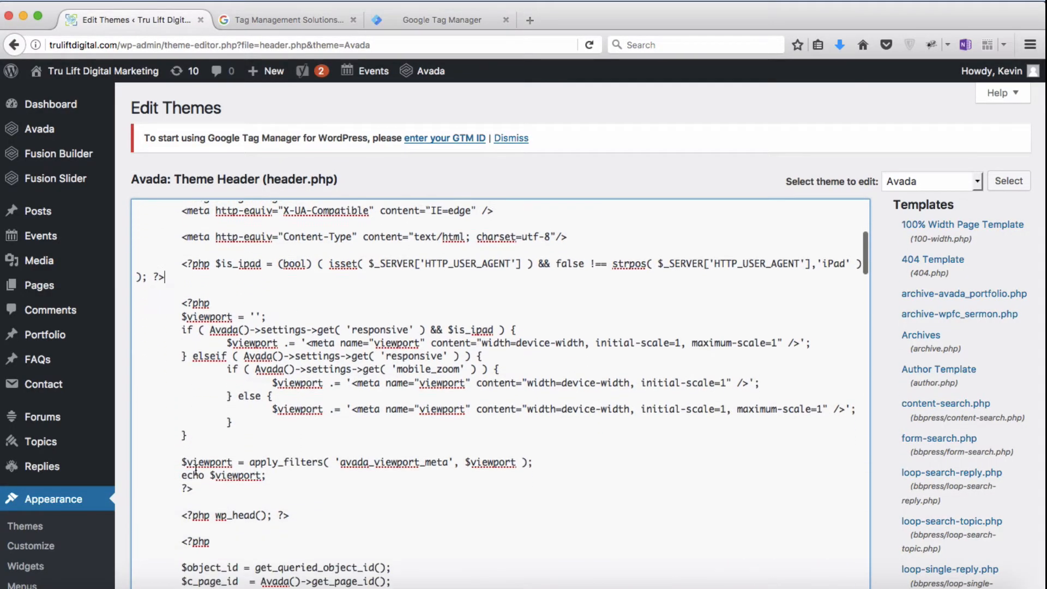
scroll(196, 469, down, 7)
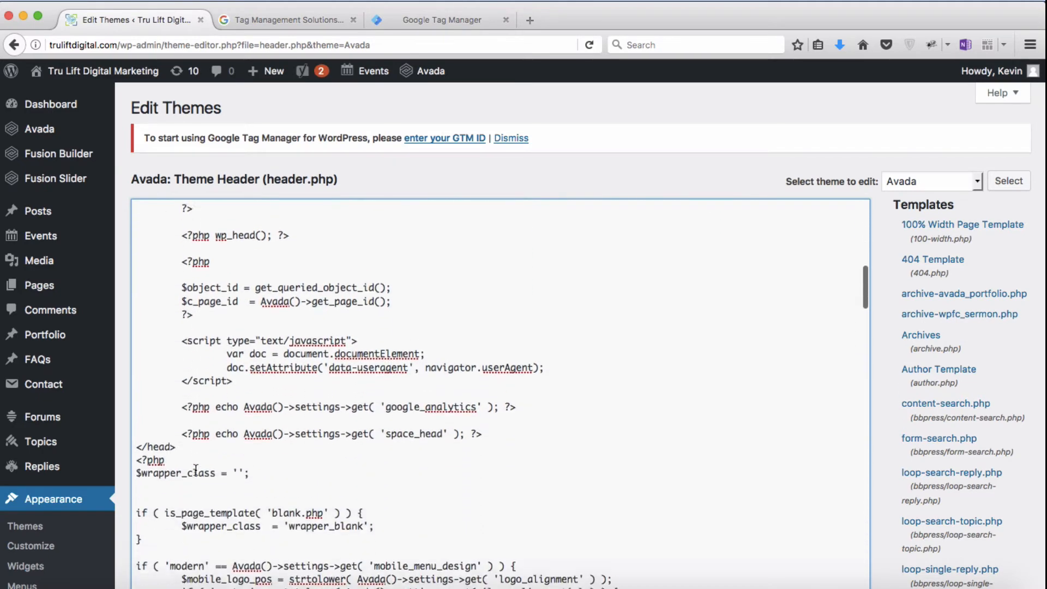
scroll(196, 469, down, 2)
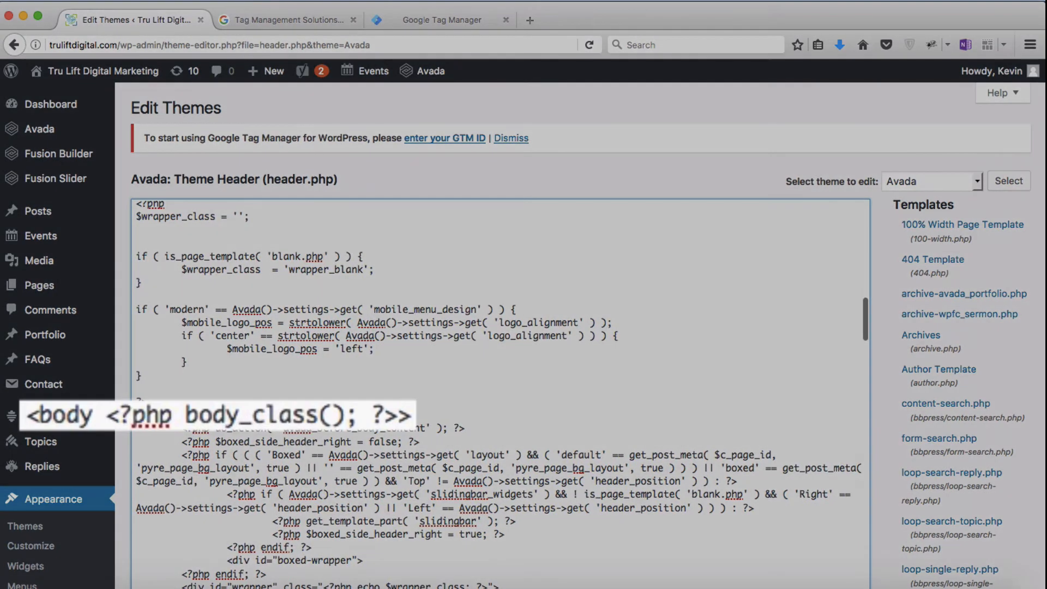
drag(27, 418, 416, 421)
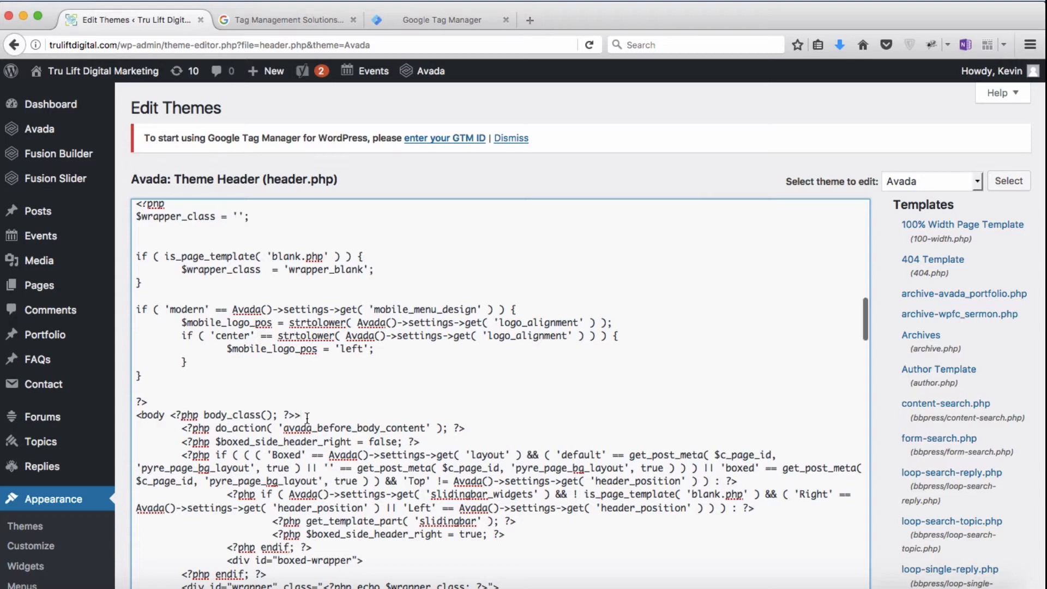
scroll(307, 418, down, 2)
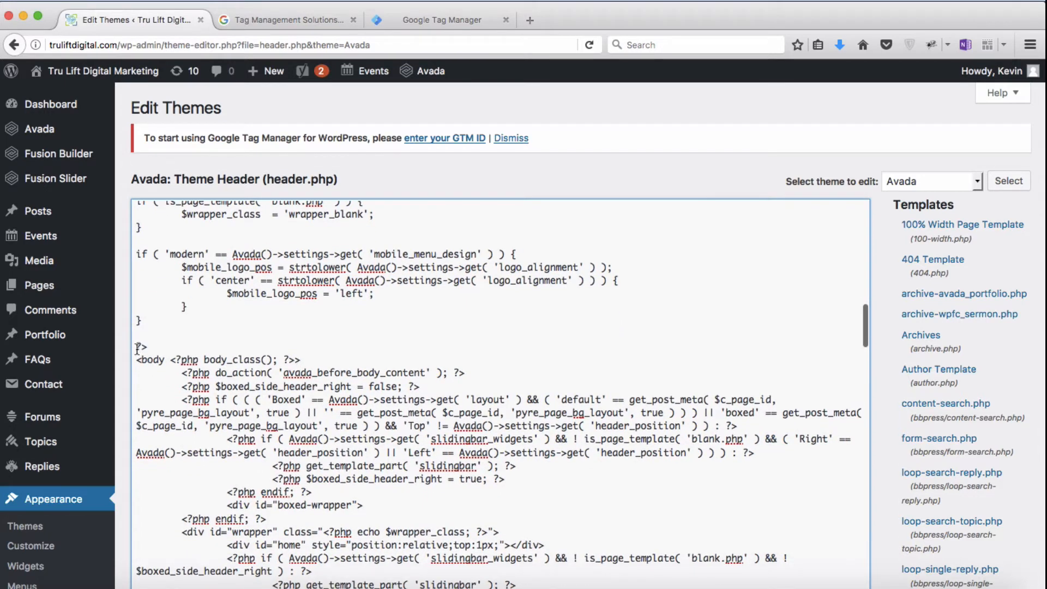
drag(139, 352, 311, 520)
key(super+c)
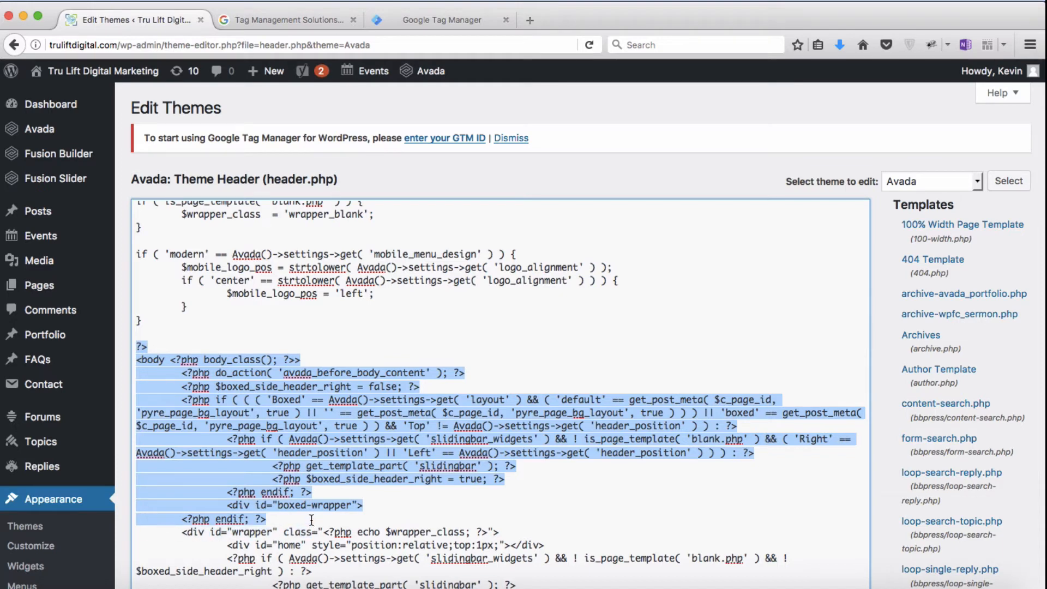
Step: Switch to OneNote and paste the original body code under a new "Before:" label at the end of the "HTML From Tru Lift" page
click(852, 584)
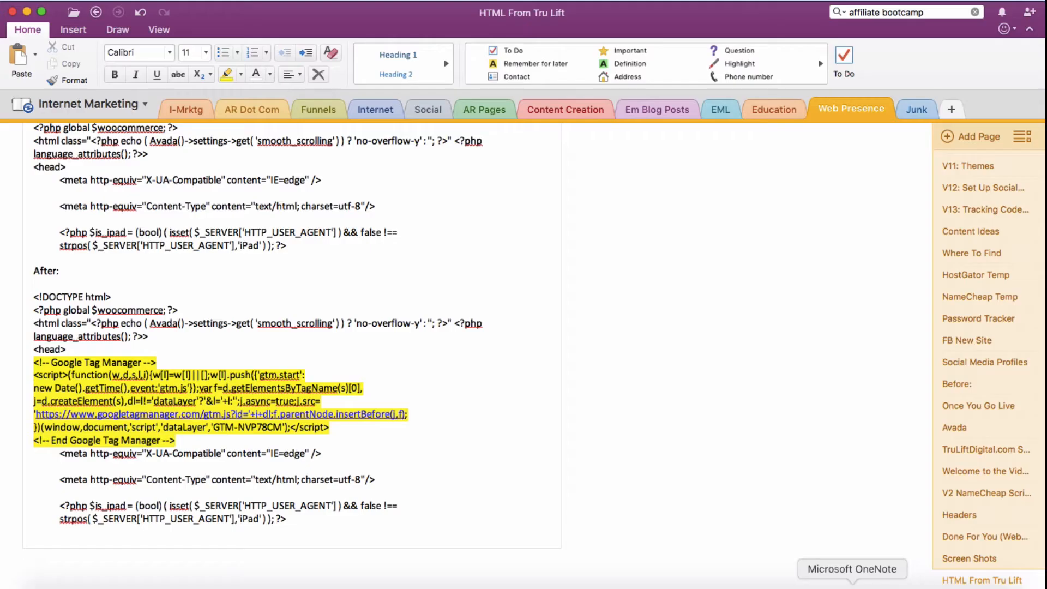
click(33, 548)
text(Before:)
key(Return)
key(Return)
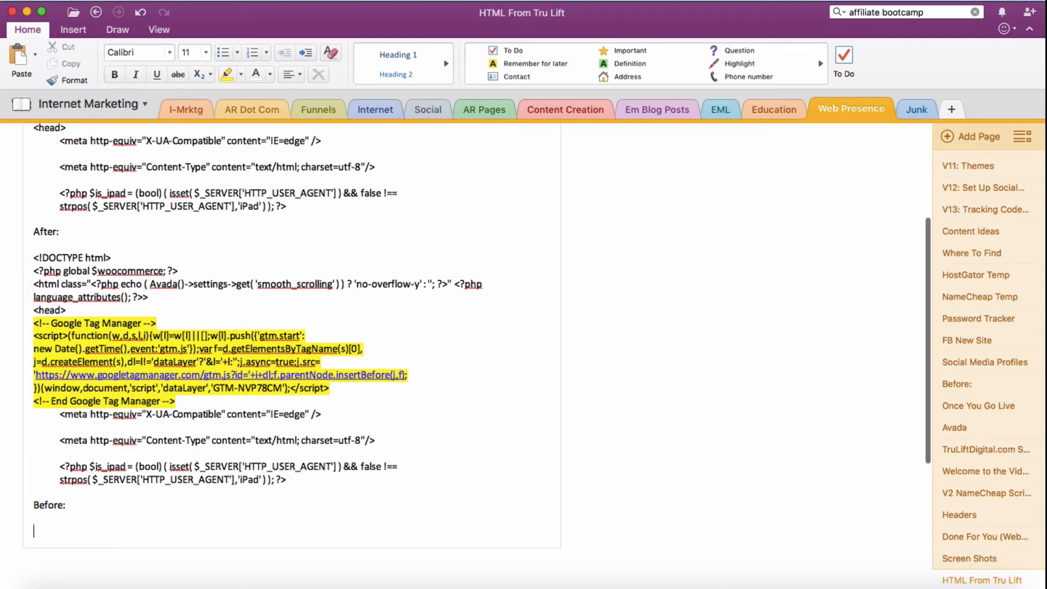
key(super+v)
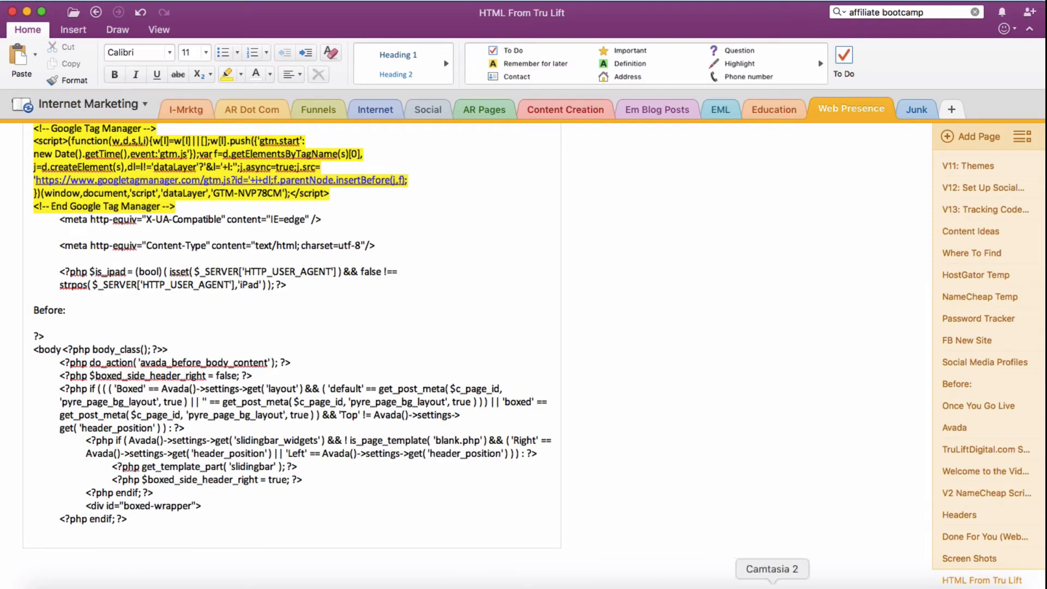
Step: Switch to Firefox, copy the Google Tag Manager noscript snippet again and insert it on a new line directly after header.php's opening <body> tag
click(812, 586)
click(452, 22)
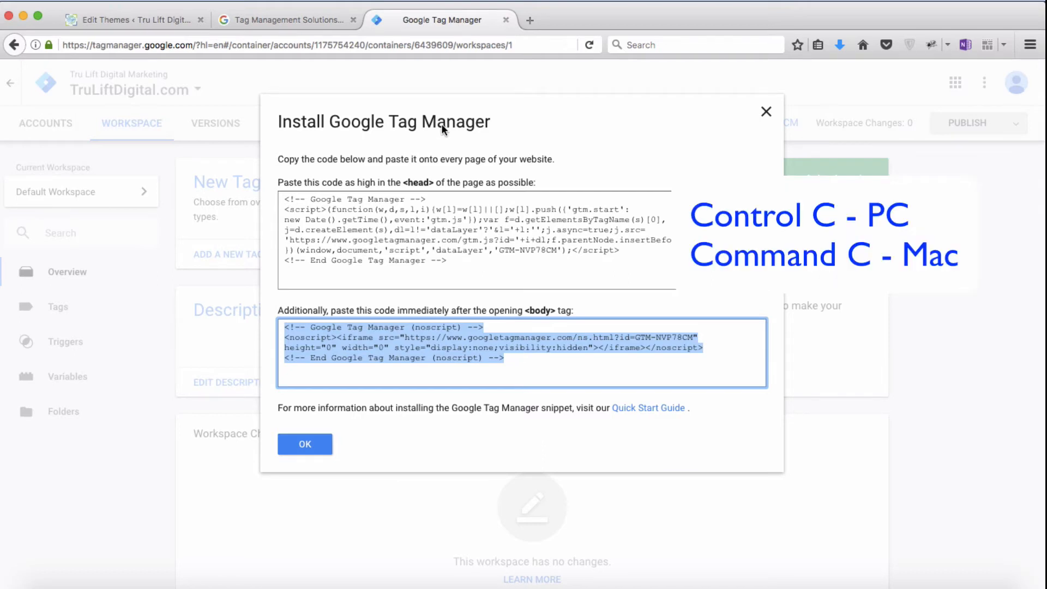
click(146, 21)
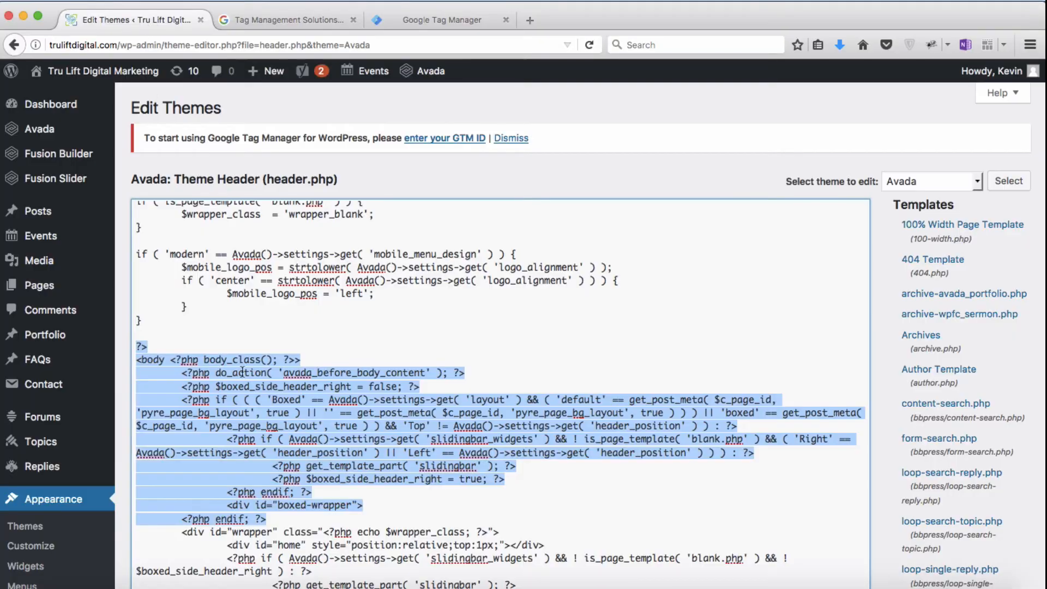
click(299, 349)
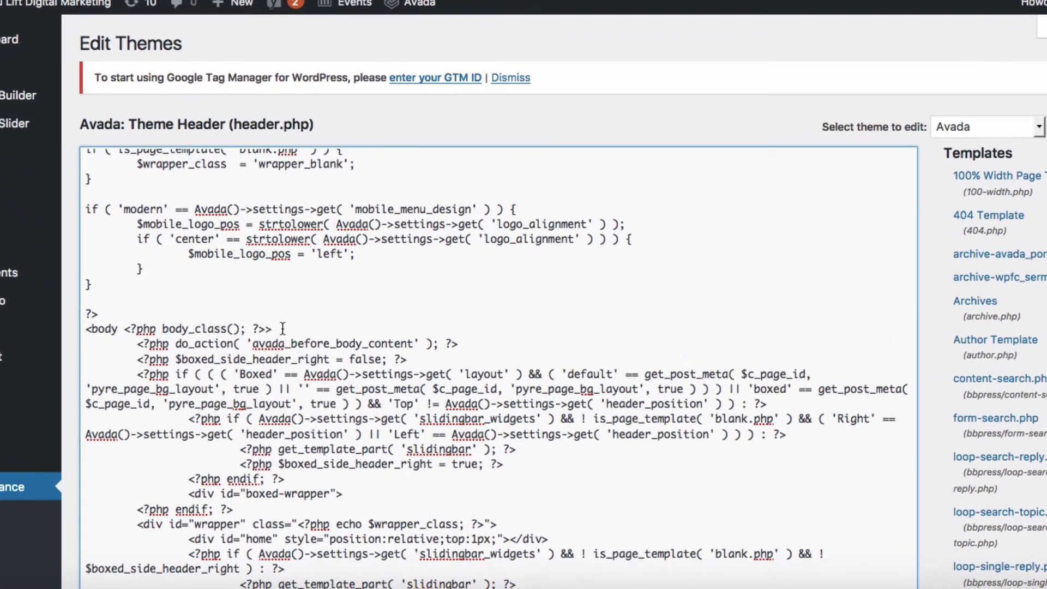
key(Return)
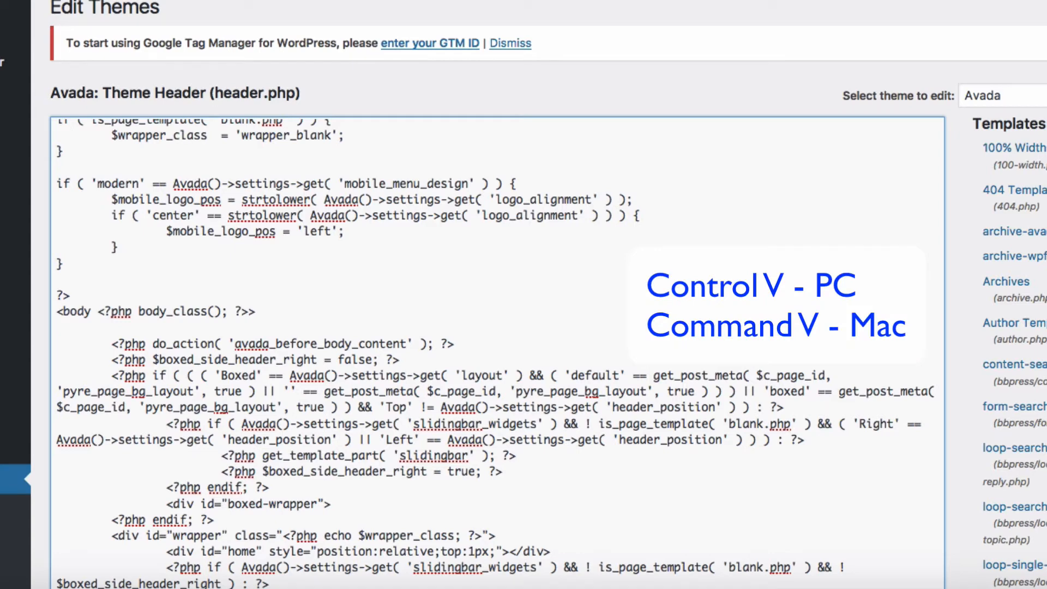
text(<!-- Google Tag Manager (noscript) --> <noscript><iframe src="https://www.googletagmanager.com/ns.html?id=GTM-NVP78CM" height="0" width="0" style="display:none;visibility:hidden"></iframe></noscript> <!-- End Google Tag Manager (noscript) -->)
drag(56, 326, 357, 372)
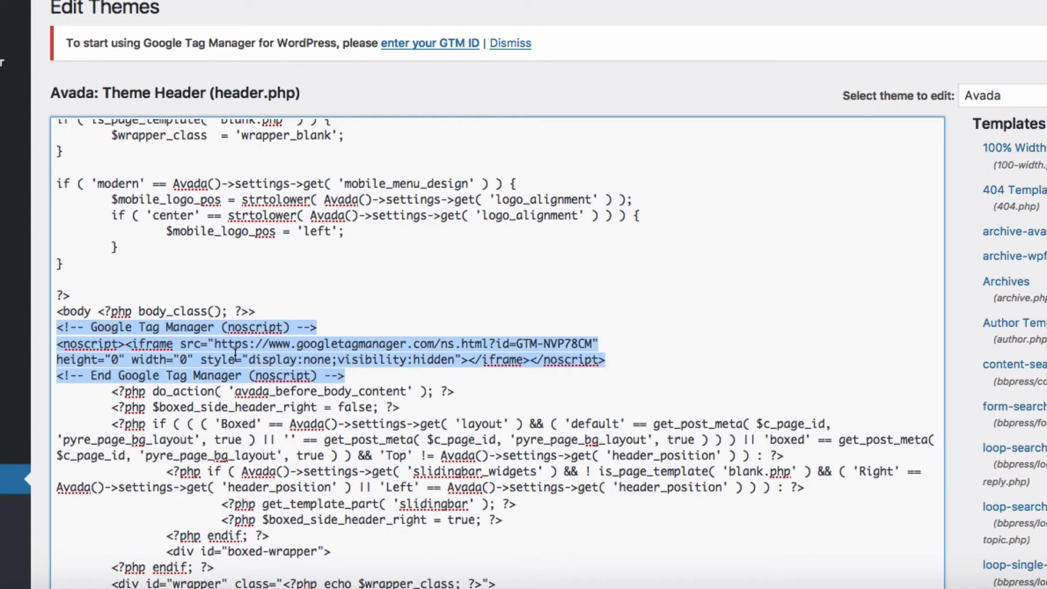
Step: Copy the modified code around the <body> tag into the OneNote page under a new "After:" label
drag(57, 295, 514, 519)
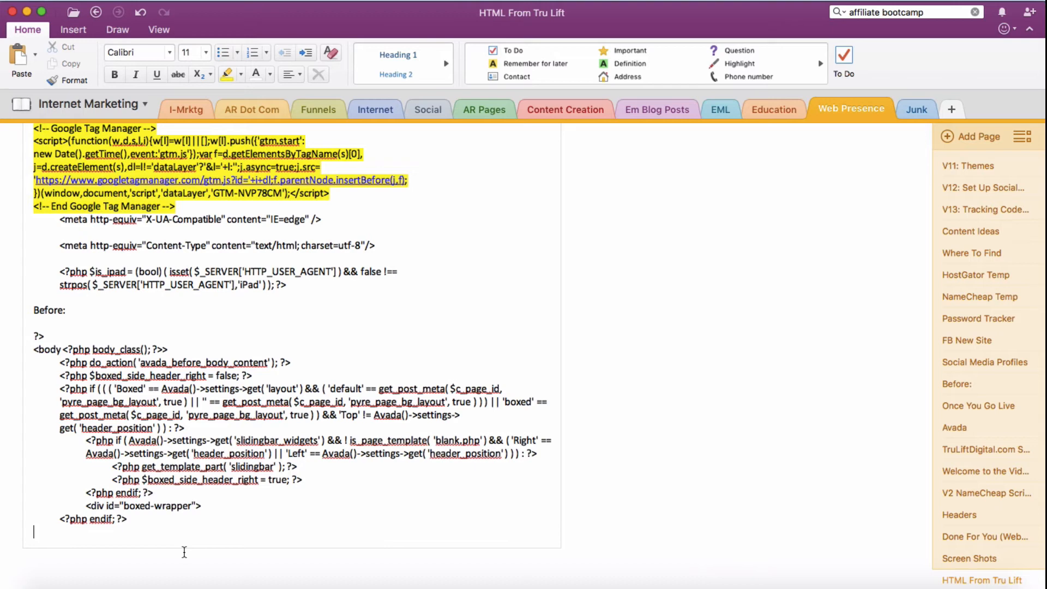
text(Af)
key(BackSpace)
key(BackSpace)
key(Return)
key(Return)
text(After:)
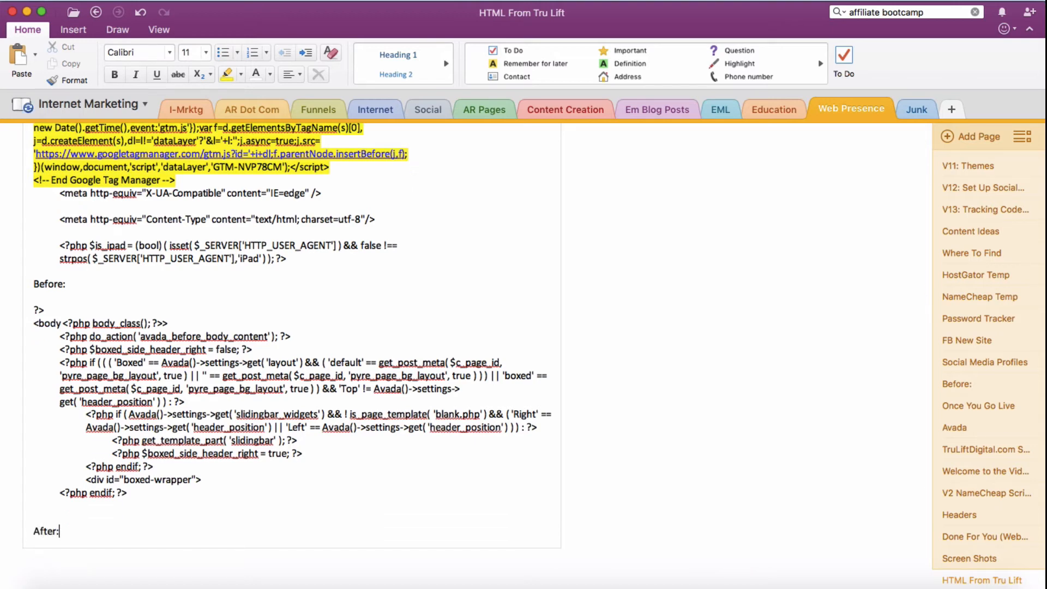
key(super+v)
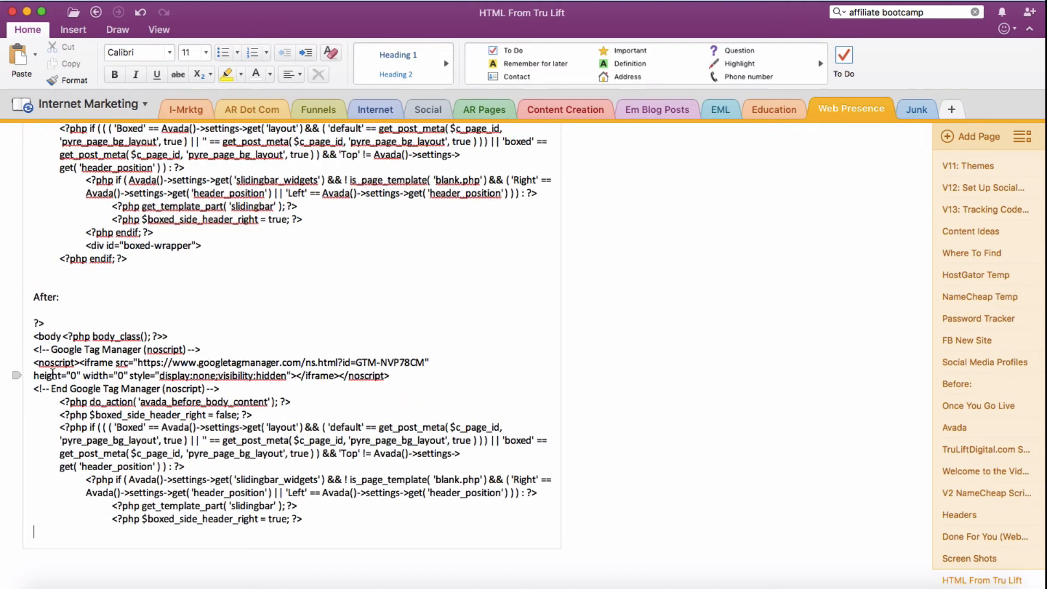
Step: Highlight the Google Tag Manager noscript snippet in yellow in the new "After:" section and review both body code copies
drag(31, 349, 220, 389)
click(228, 71)
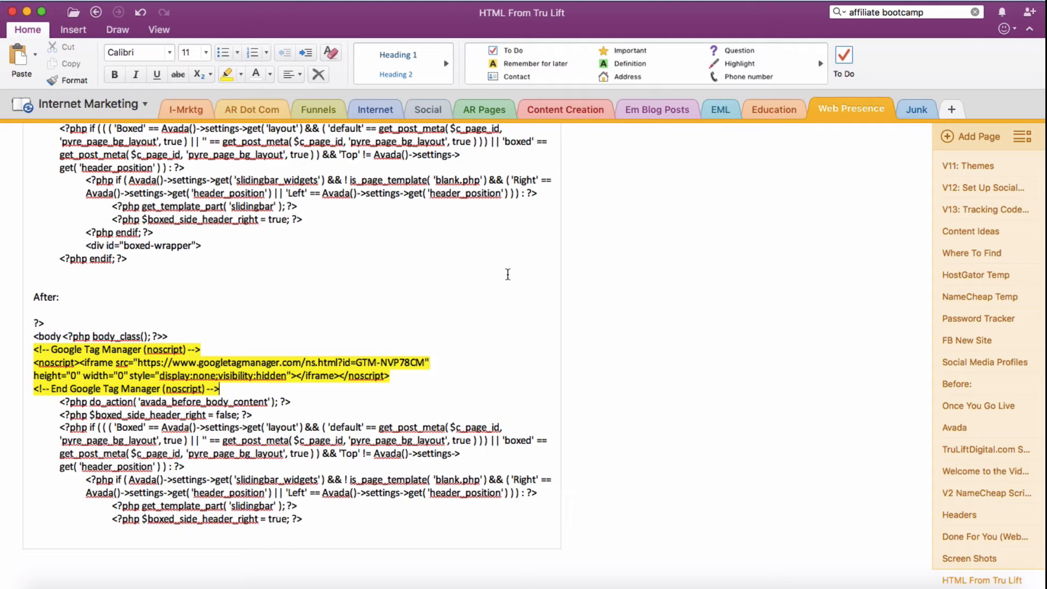
scroll(622, 295, up, 5)
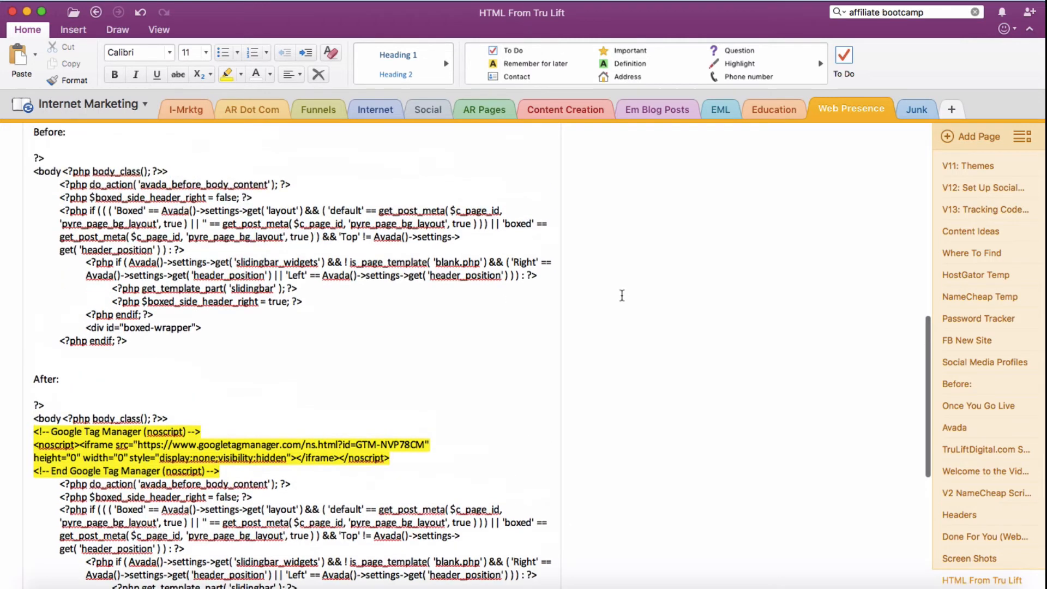
scroll(622, 295, down, 2)
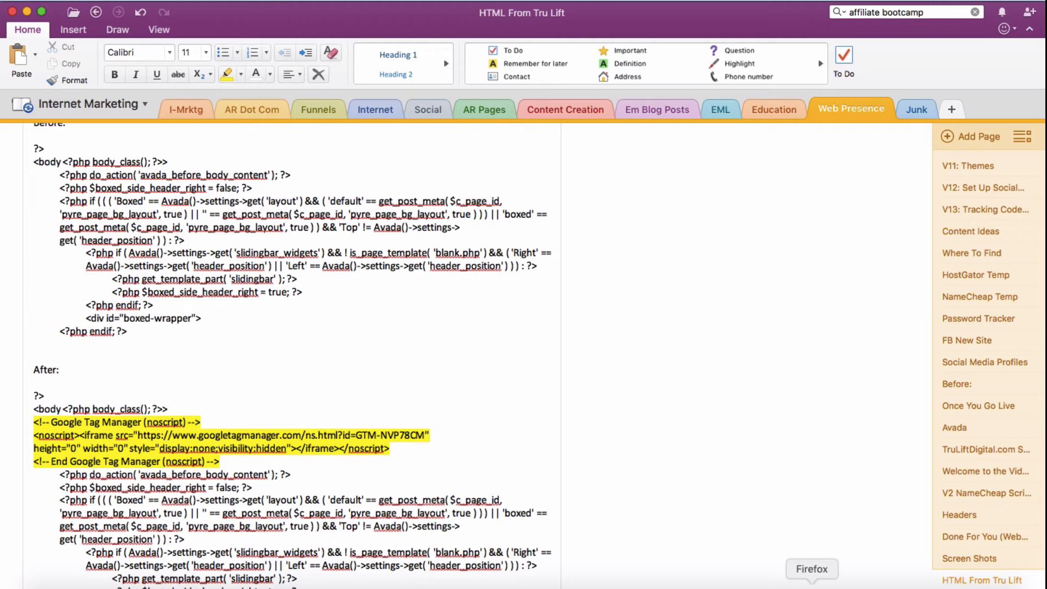
Step: Switch back to Firefox and save the edited header.php by updating the file
click(811, 584)
click(364, 420)
scroll(365, 420, down, 10)
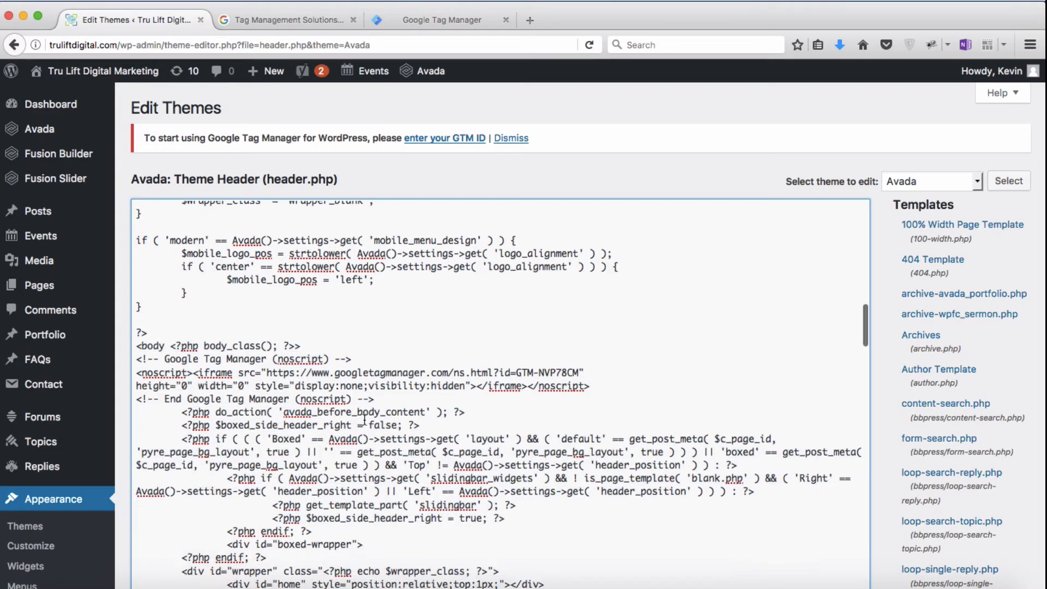
scroll(365, 420, down, 10)
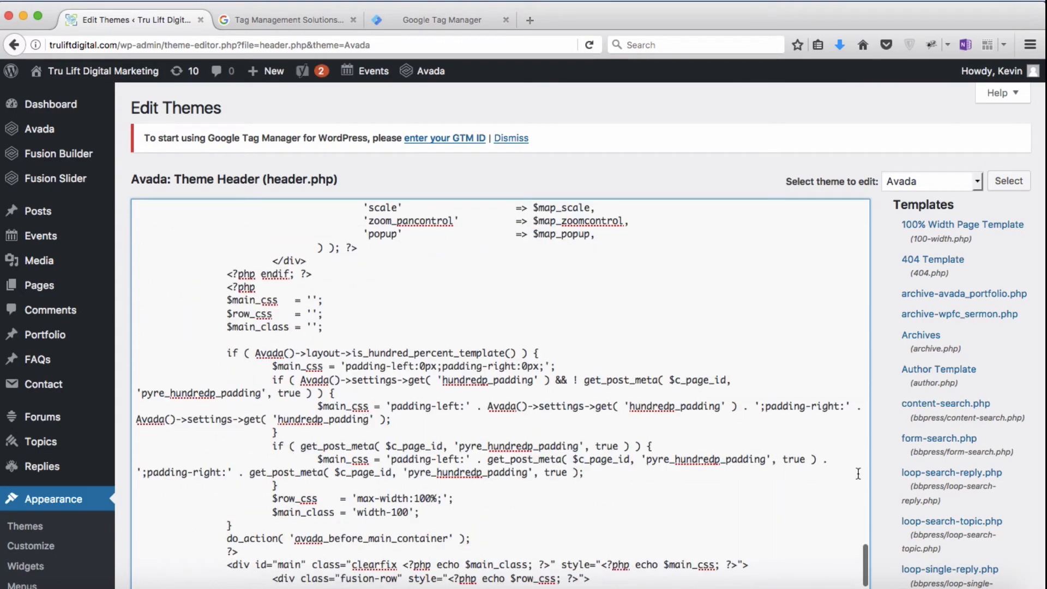
scroll(884, 483, down, 5)
scroll(881, 477, down, 3)
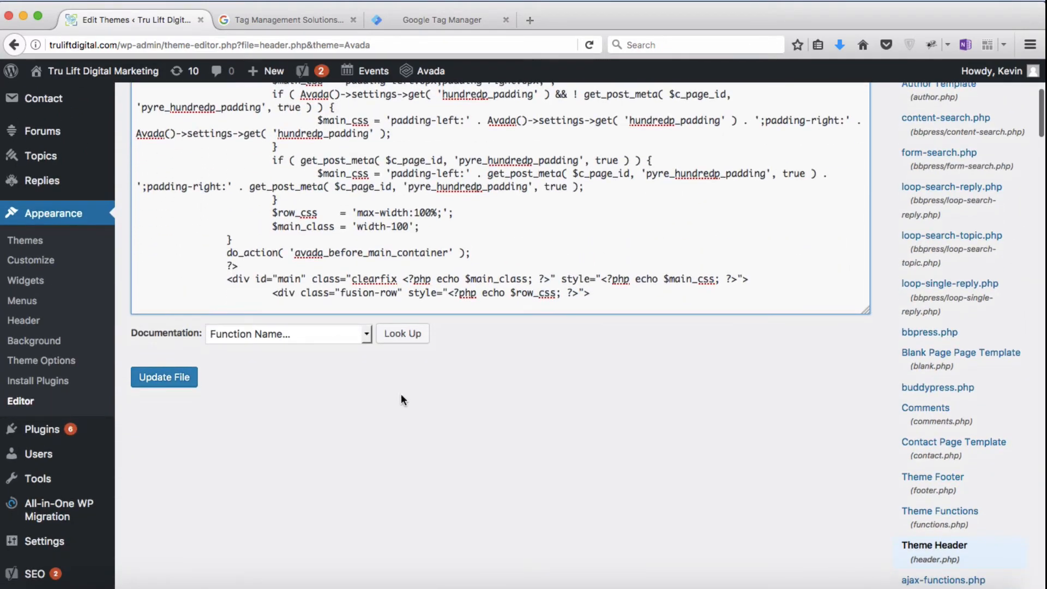
click(179, 383)
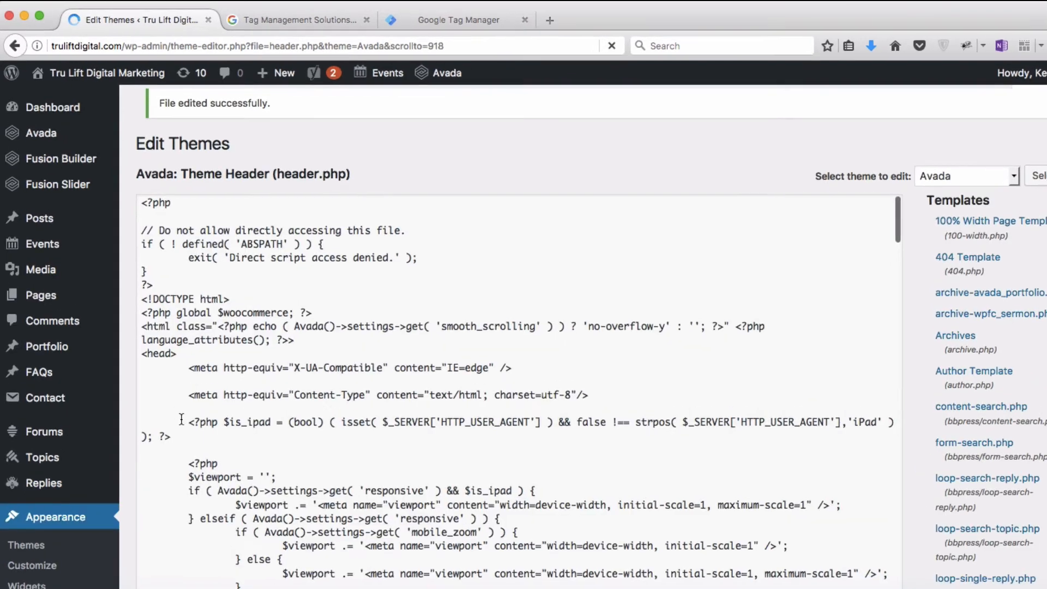